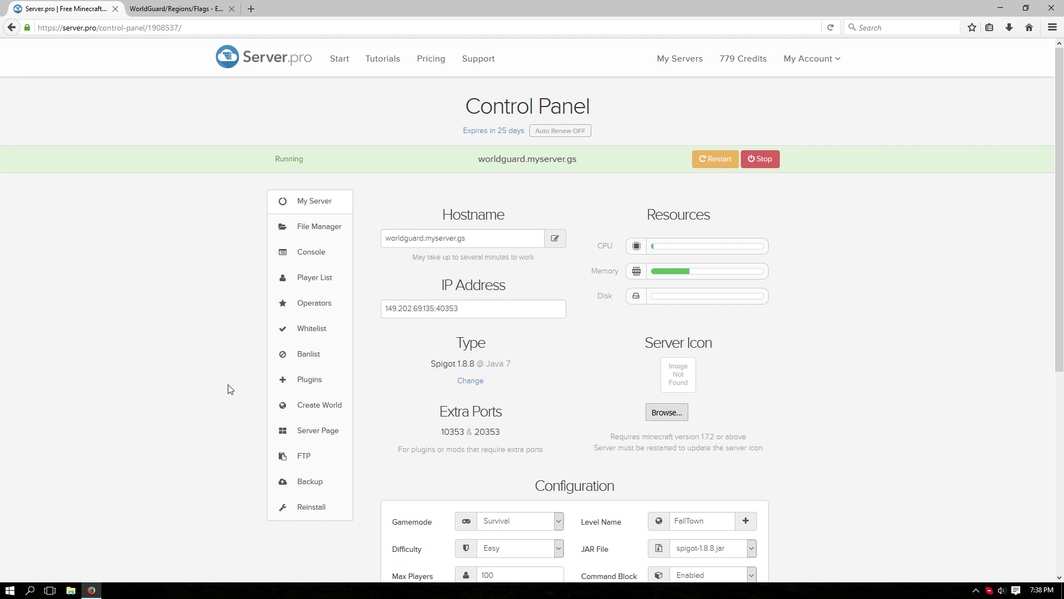
# Search the plugins for 'worldguard' and install WorldGuard with its first listed version.
pyautogui.click(329, 388)
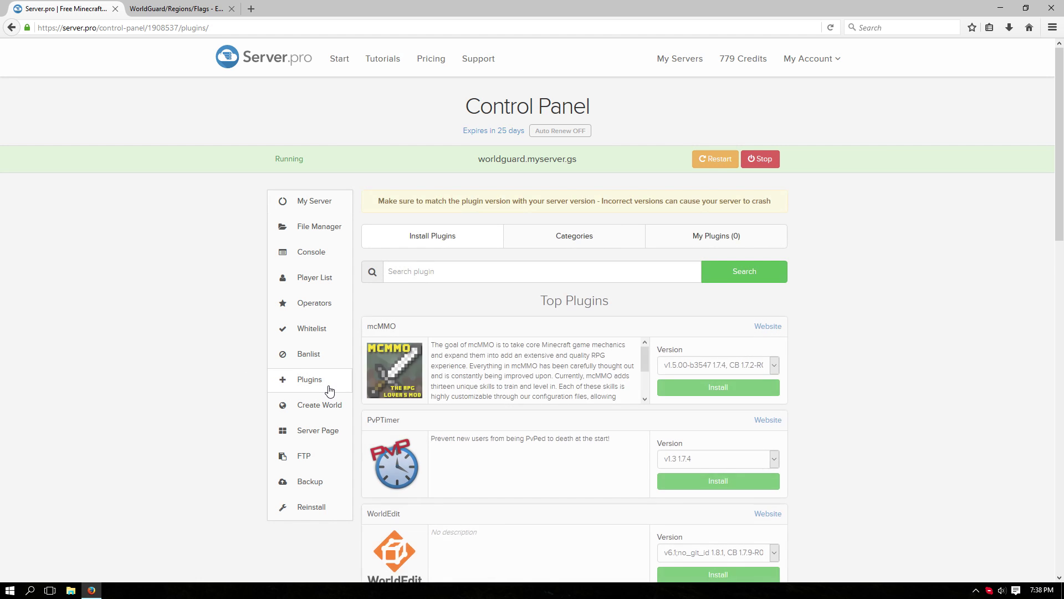
pyautogui.click(432, 280)
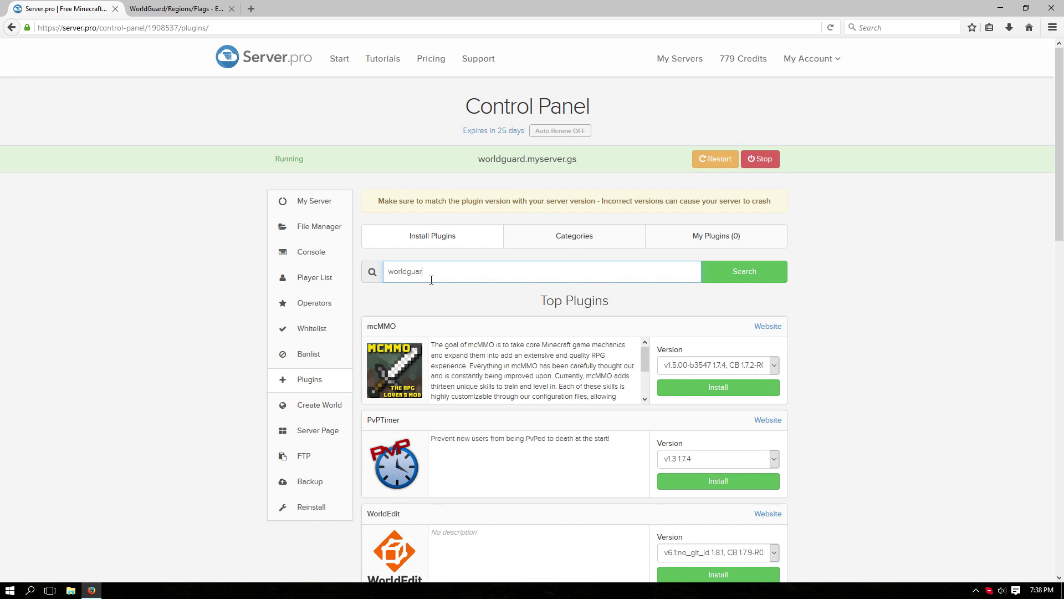
pyautogui.write('worldguard')
pyautogui.click(761, 277)
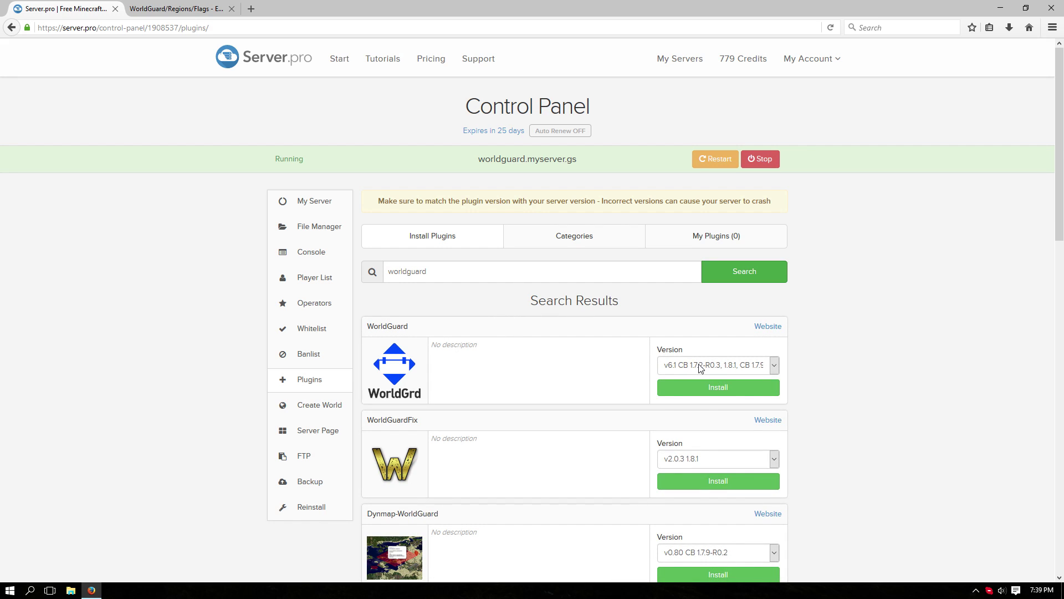
pyautogui.click(700, 368)
pyautogui.click(704, 373)
pyautogui.click(708, 388)
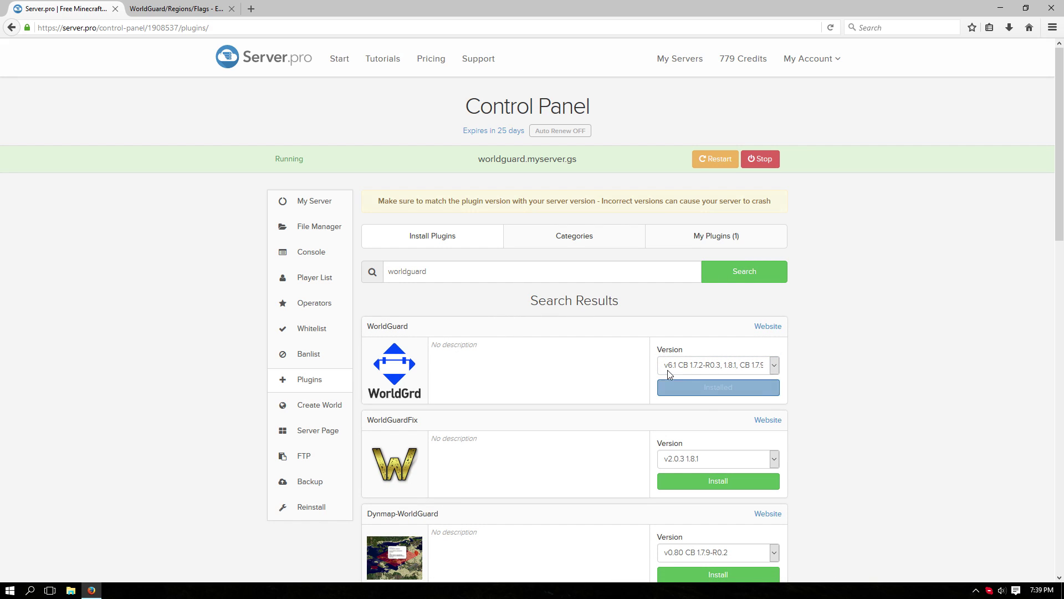
# Search for WorldEdit and install its listed version as well.
pyautogui.doubleClick(445, 272)
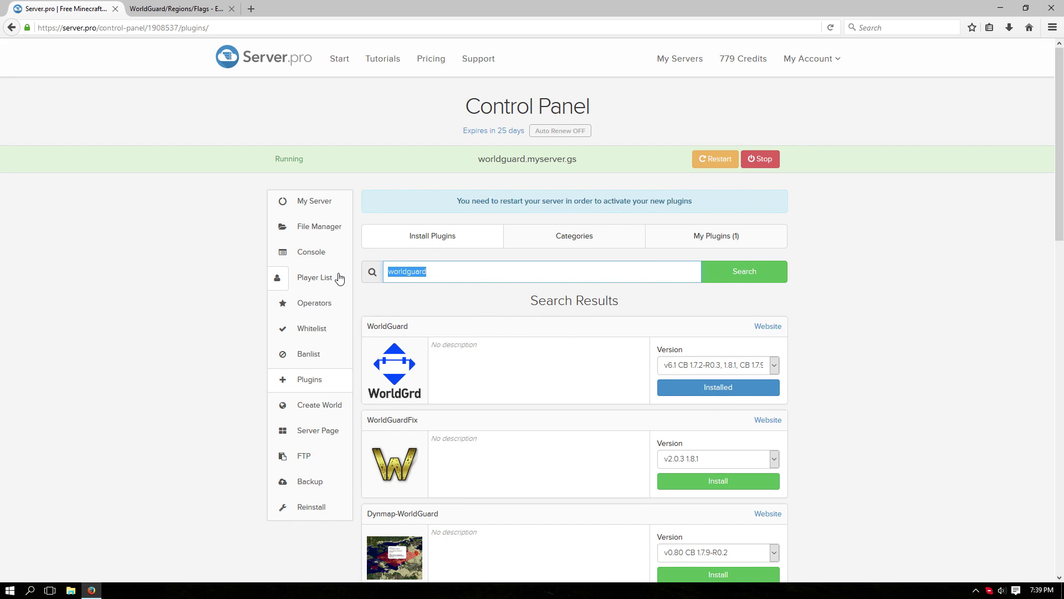
pyautogui.write('worl')
pyautogui.click(726, 281)
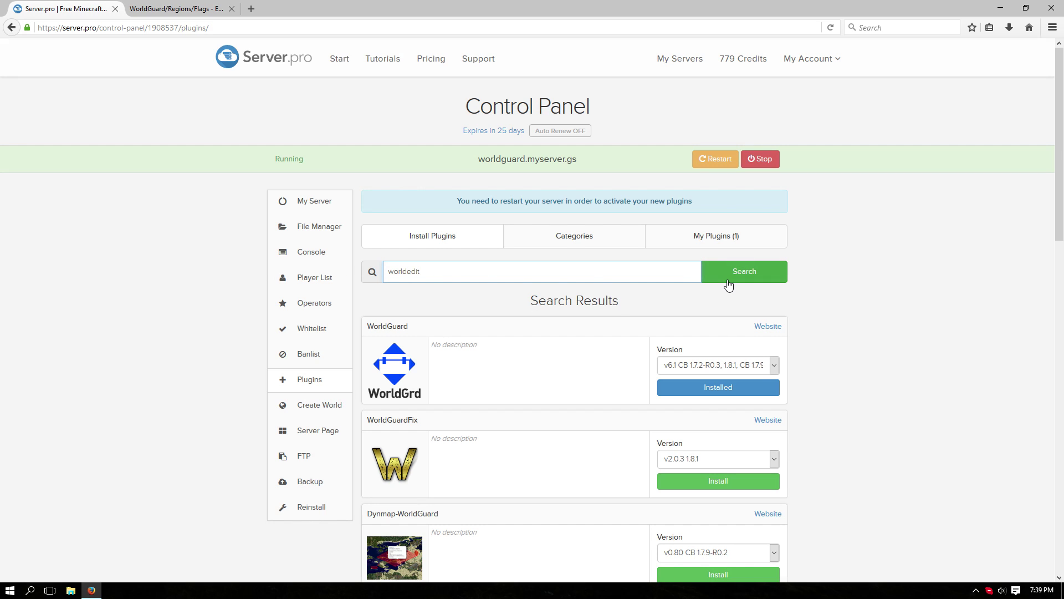
pyautogui.click(707, 371)
pyautogui.click(709, 374)
pyautogui.click(711, 388)
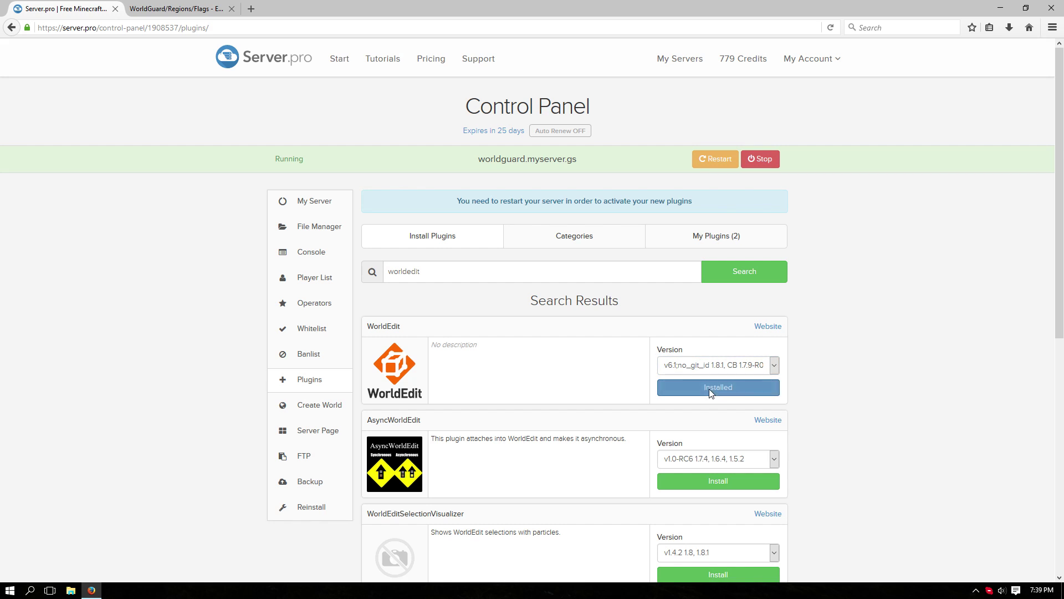
# Restart the server from its overview page, then copy the full server IP address.
pyautogui.click(296, 209)
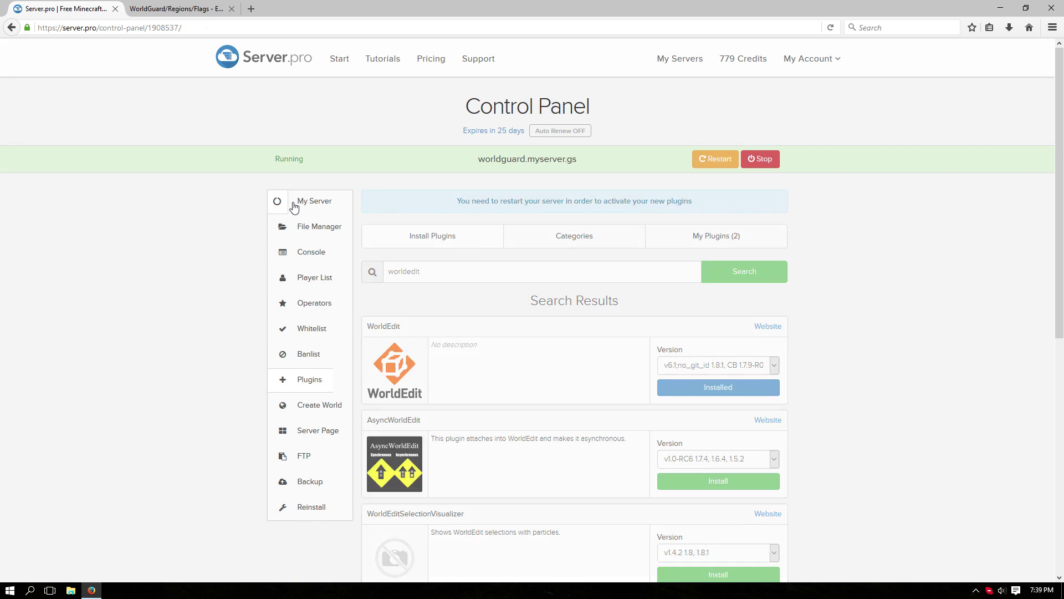
pyautogui.click(714, 161)
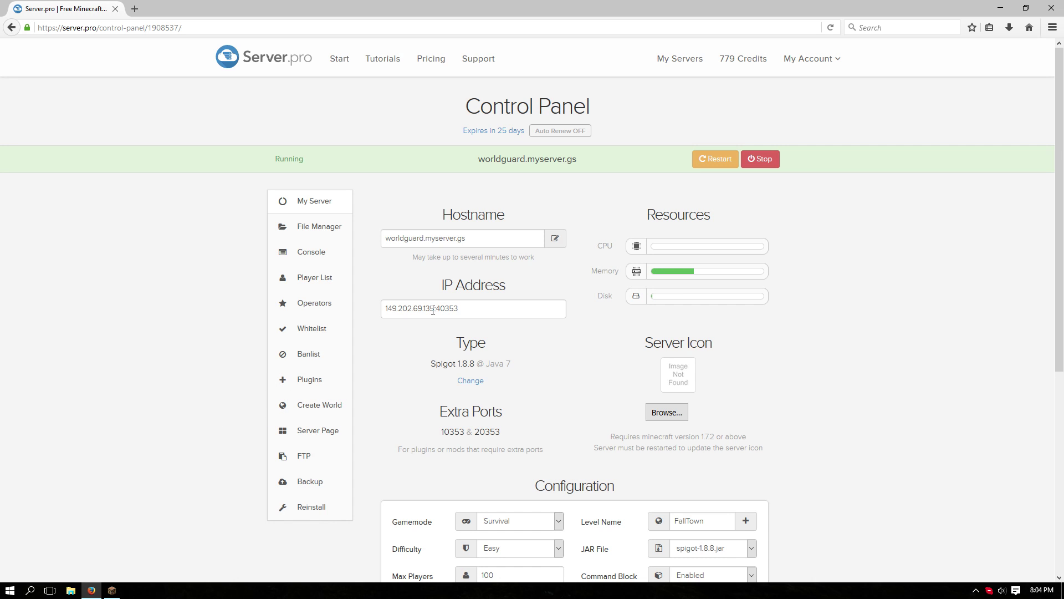
pyautogui.tripleClick(432, 310)
pyautogui.rightClick(433, 309)
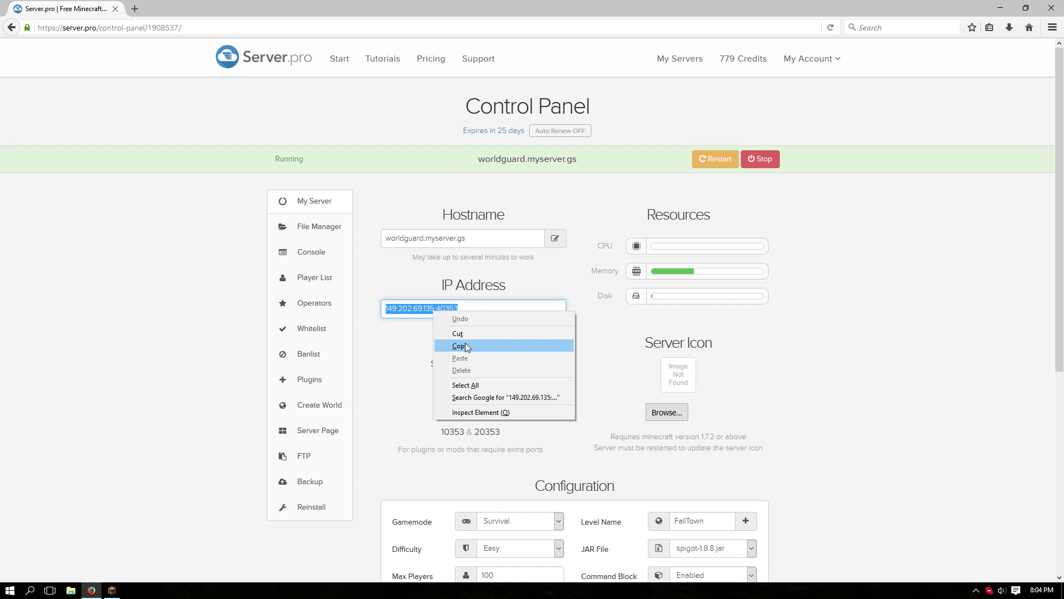
pyautogui.click(464, 343)
# Join the server by pasting the copied IP into Minecraft's Direct Connect.
pyautogui.click(120, 588)
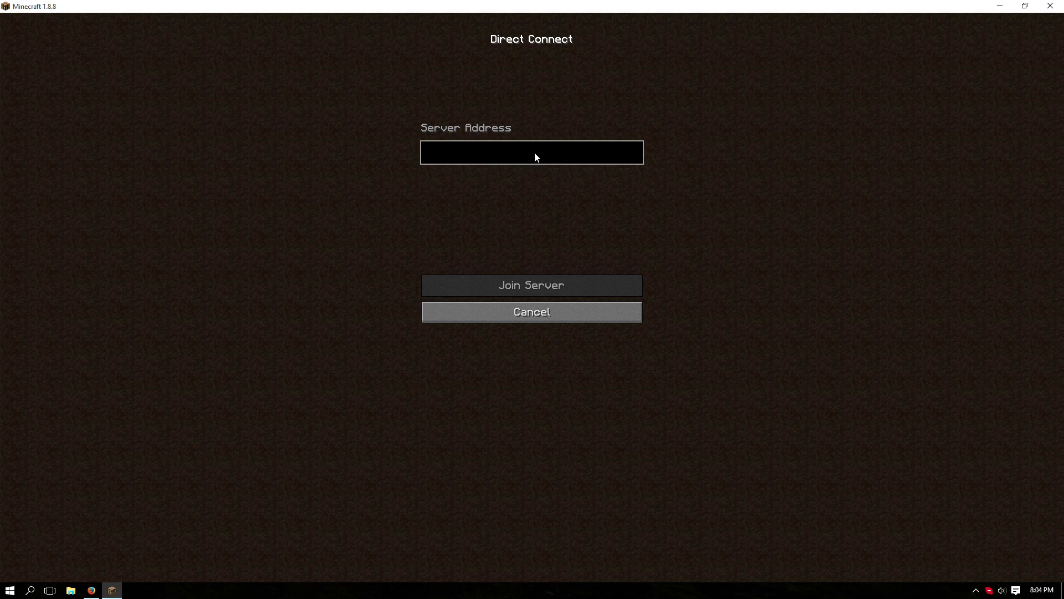
pyautogui.hotkey('ctrl', 'v')
pyautogui.click(543, 281)
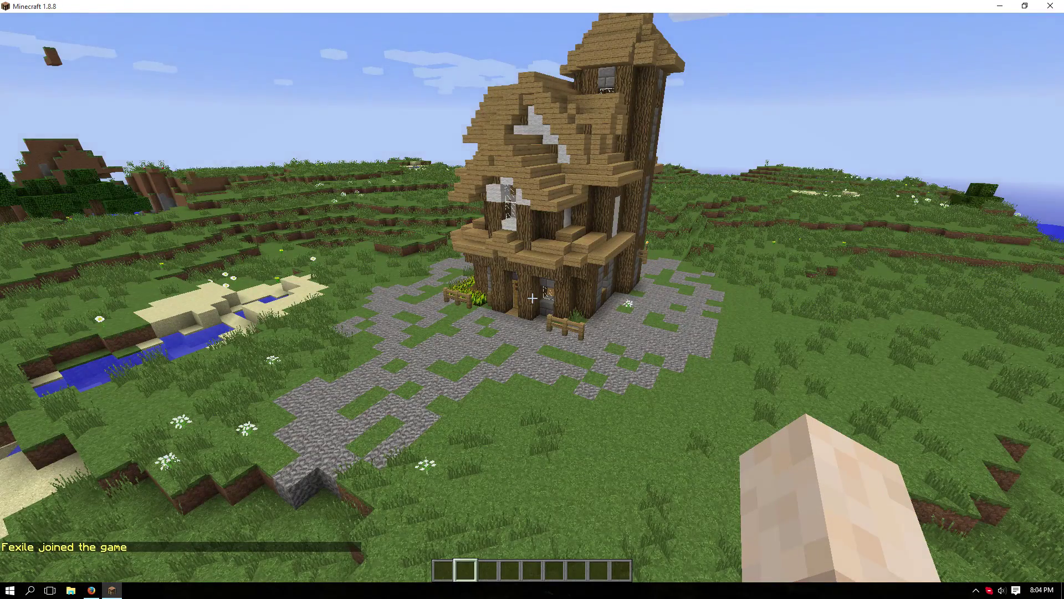
# Walk around to the front of the house and run //wand to get the wooden axe.
pyautogui.press('a')
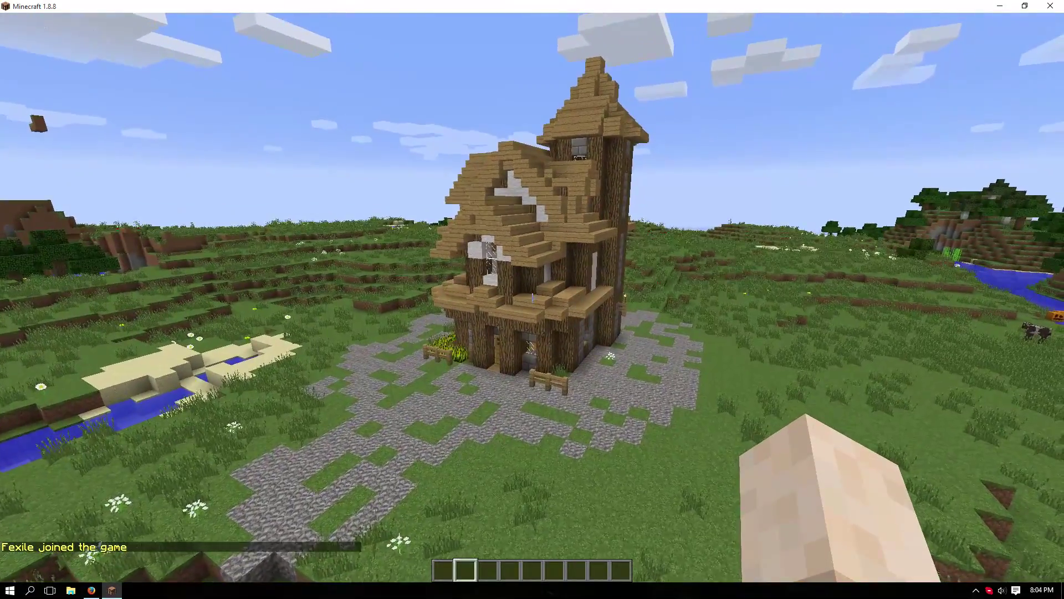
pyautogui.press('a')
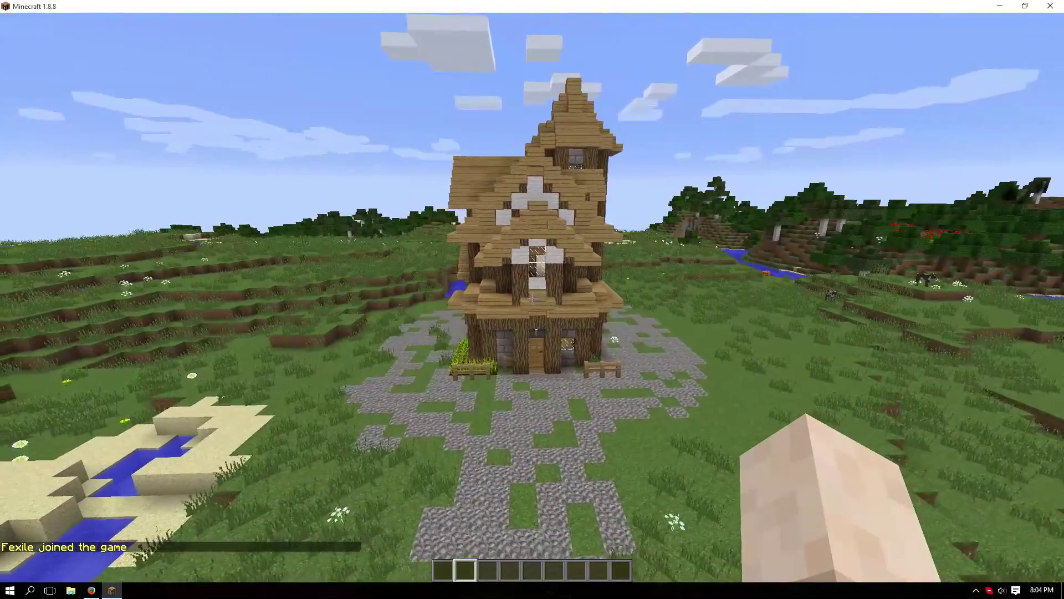
pyautogui.write('/')
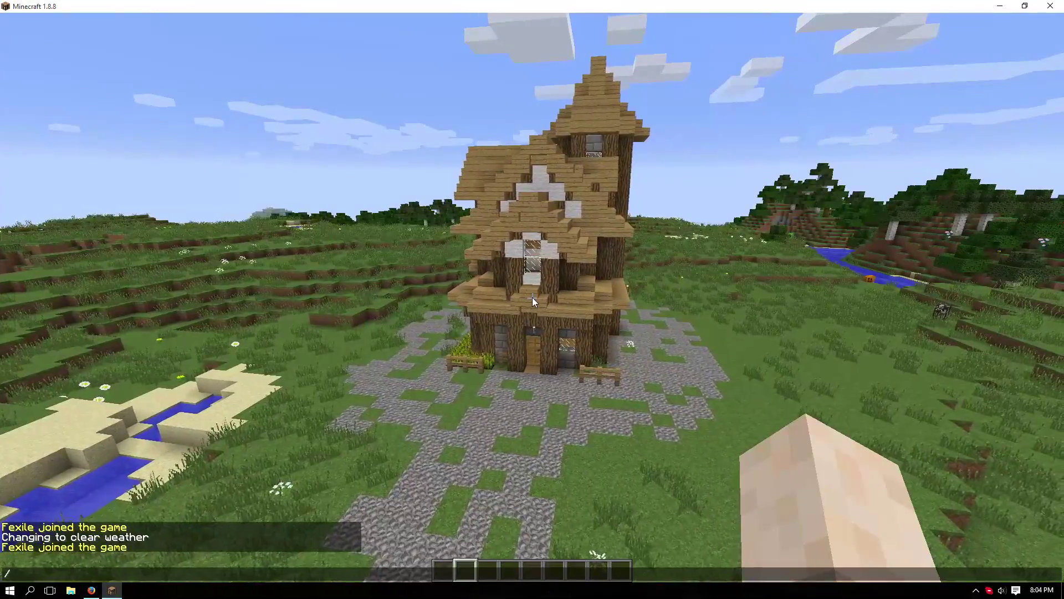
pyautogui.write('/wand')
pyautogui.press('Return')
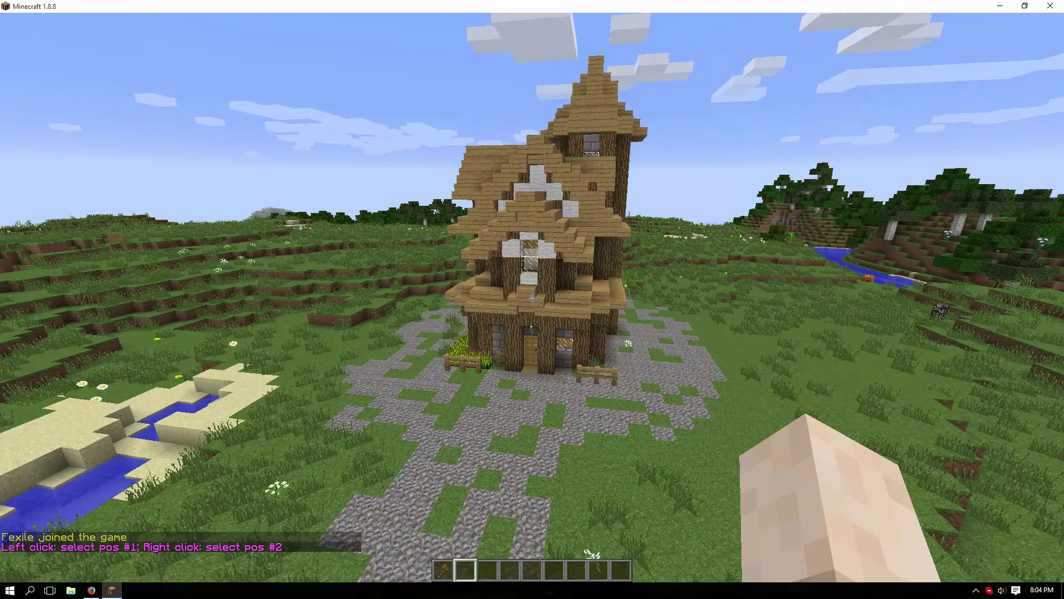
pyautogui.press('w')
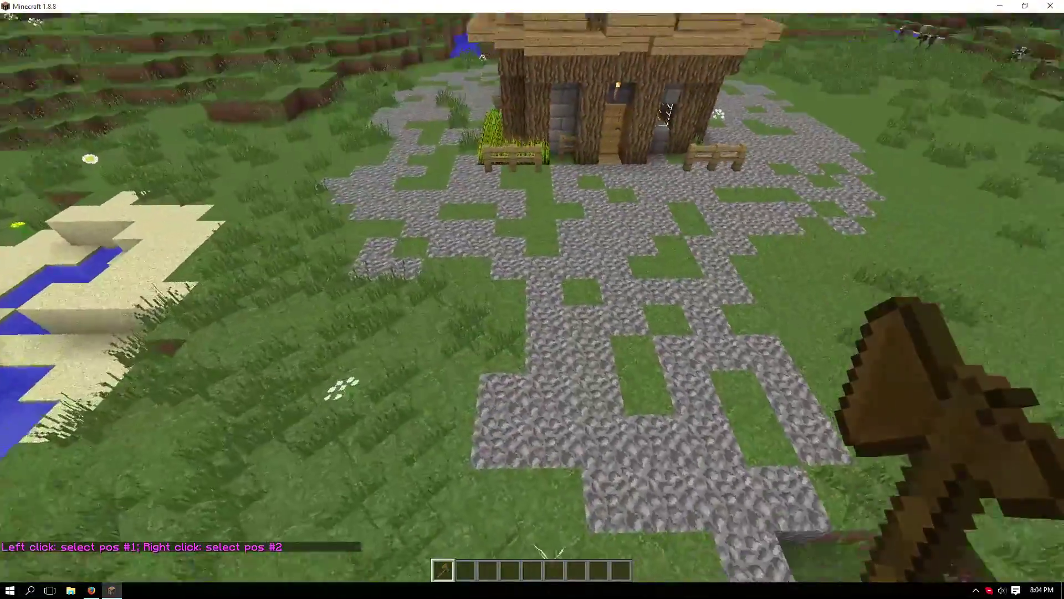
pyautogui.scroll(-1, 532, 298)
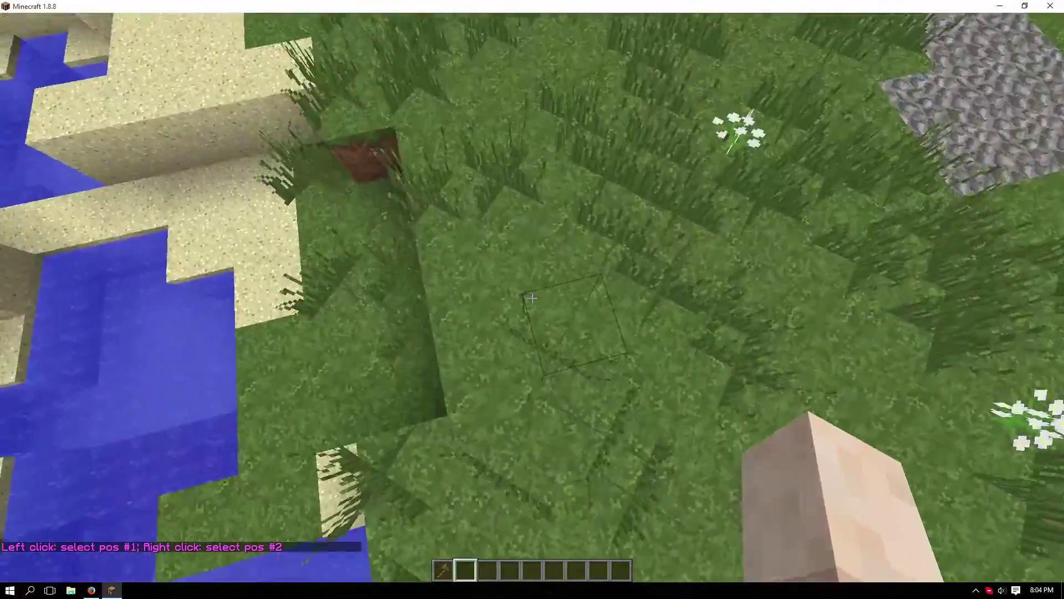
# Dig a shaft down and mark the first corner at (1003, 63, 503).
pyautogui.click(532, 299)
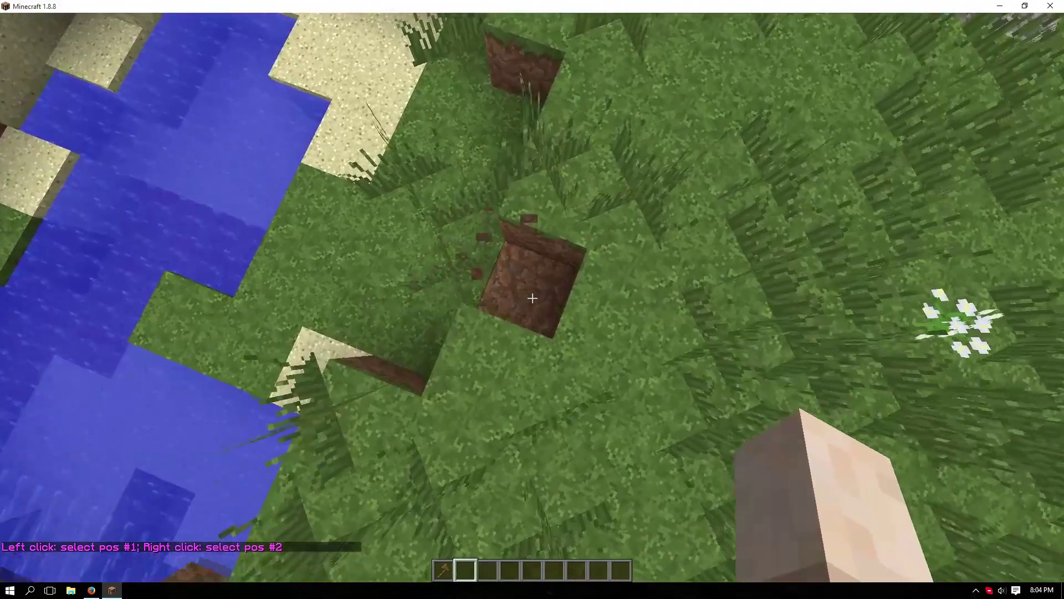
pyautogui.press('shift')
pyautogui.click(532, 299)
pyautogui.moveTo(532, 298); pyautogui.dragTo(532, 298)
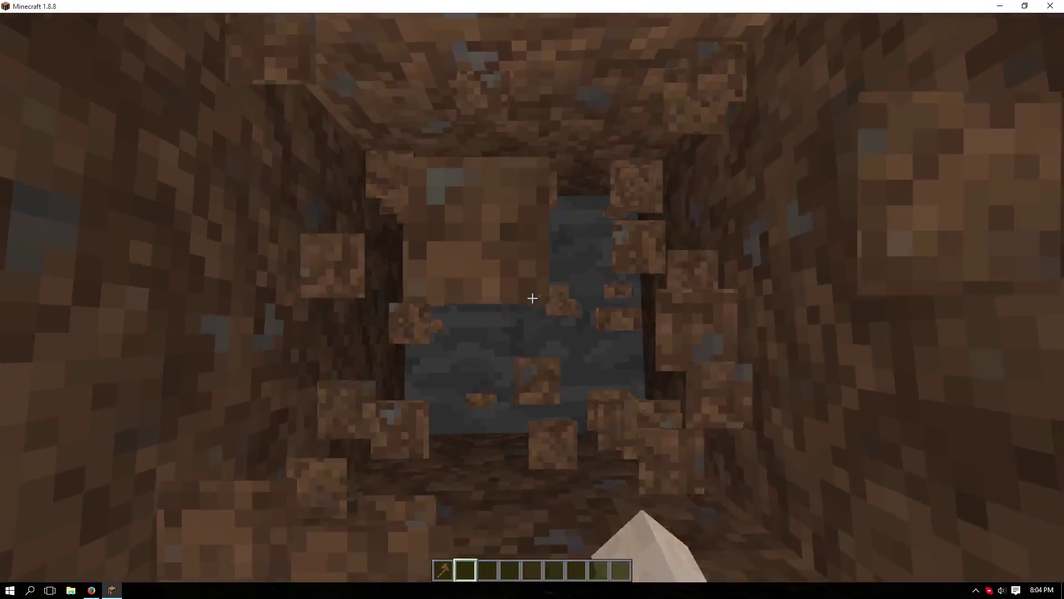
pyautogui.press('e')
pyautogui.press('e')
pyautogui.scroll(1, 532, 297)
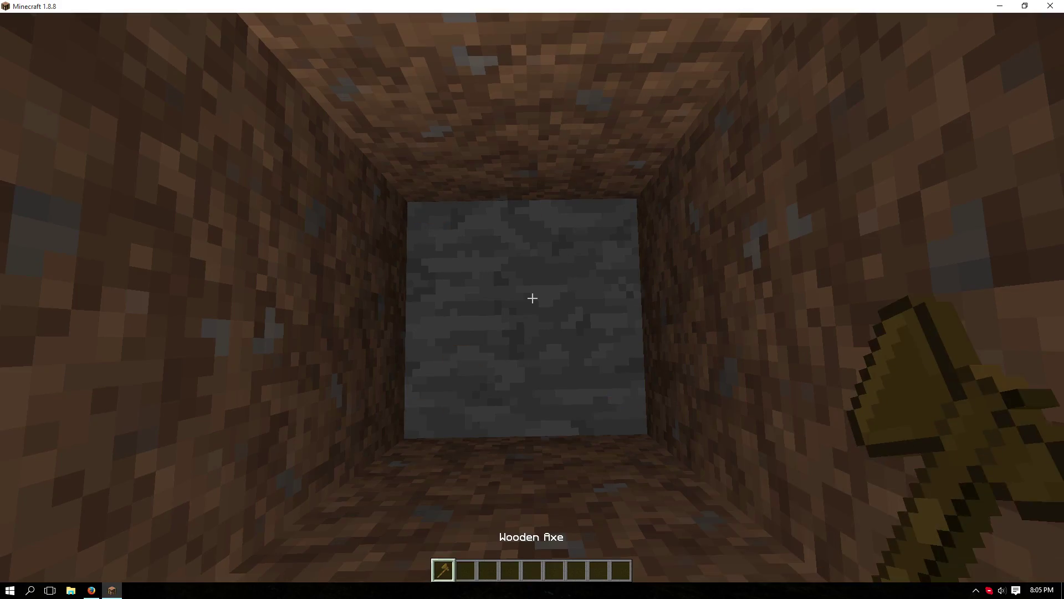
pyautogui.click(533, 298)
# Fly up out of the shaft and circle above the wooden house.
pyautogui.press('space')
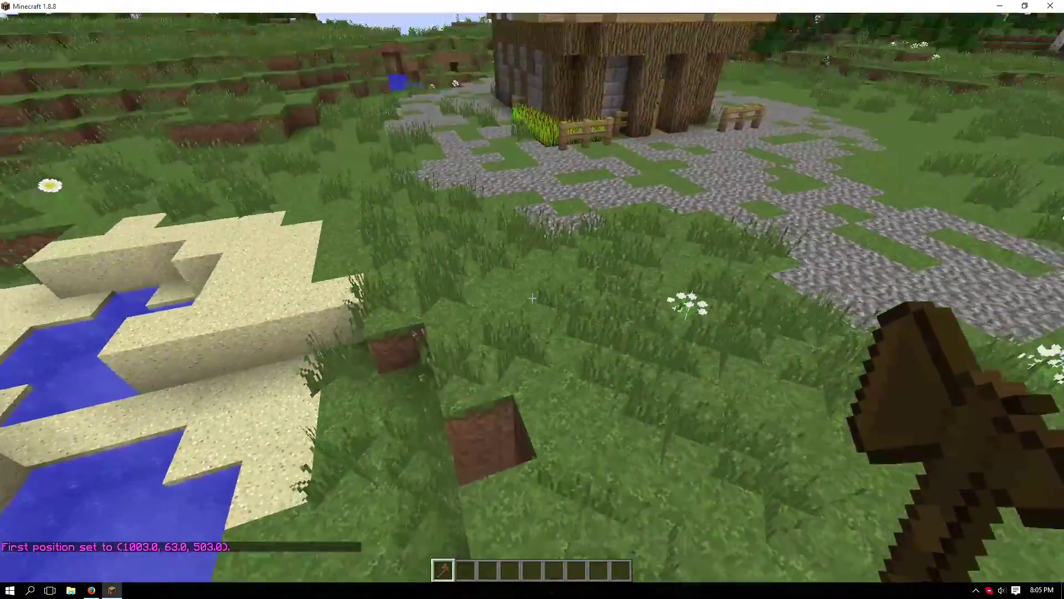
pyautogui.press('w')
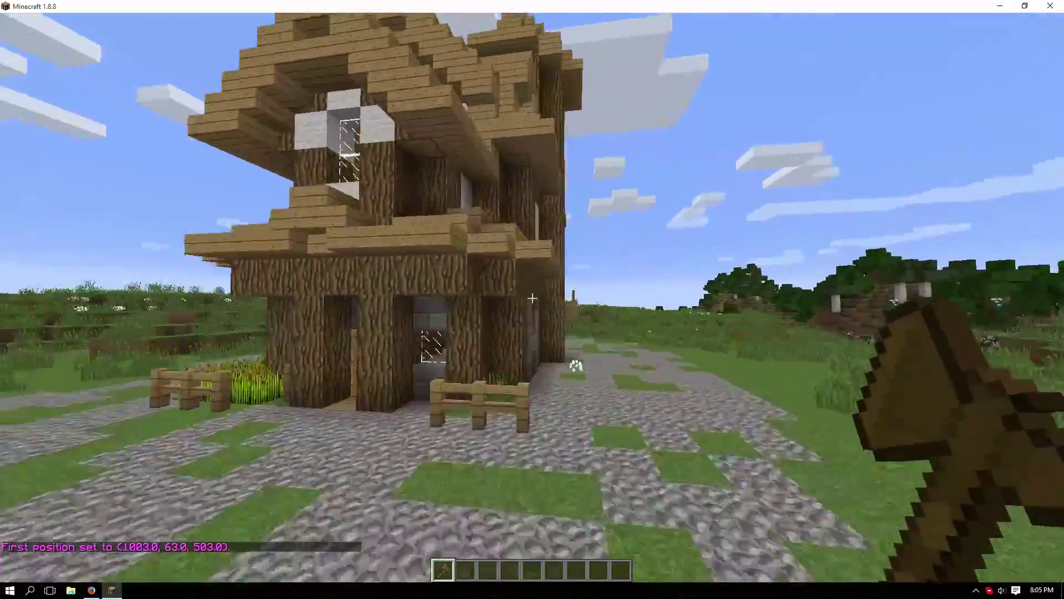
pyautogui.press('d')
pyautogui.press('space')
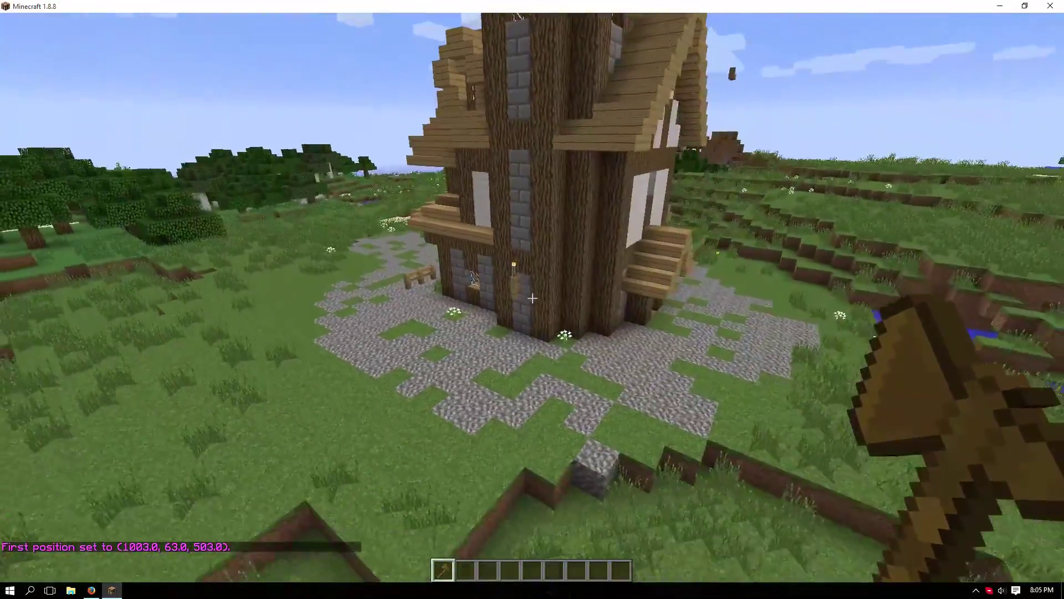
pyautogui.press('3')
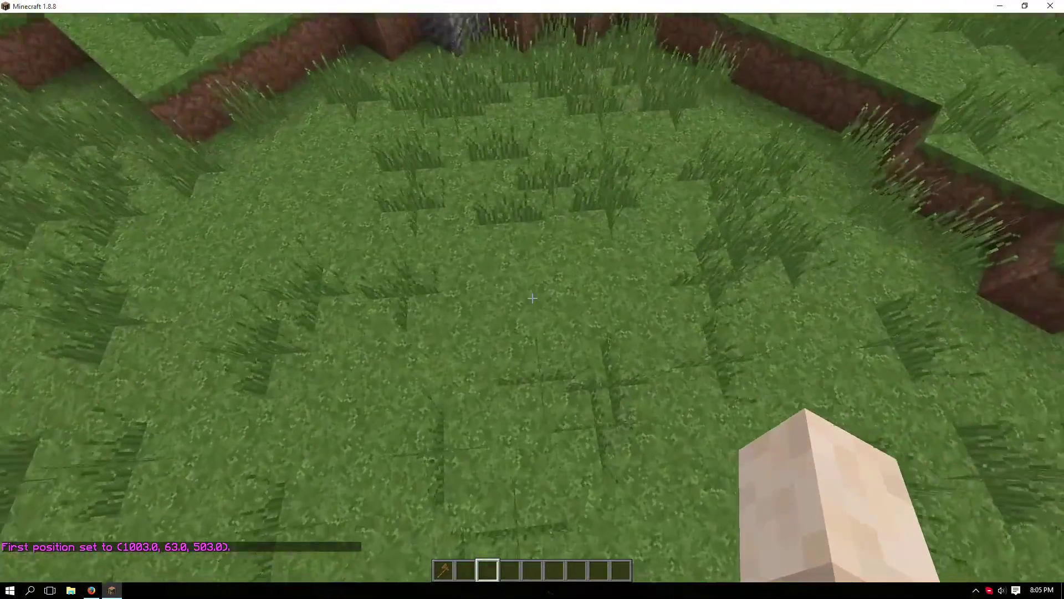
pyautogui.press('1')
# Build a grass pillar over the house and set the second corner at (978, 90, 536).
pyautogui.middleClick(532, 298)
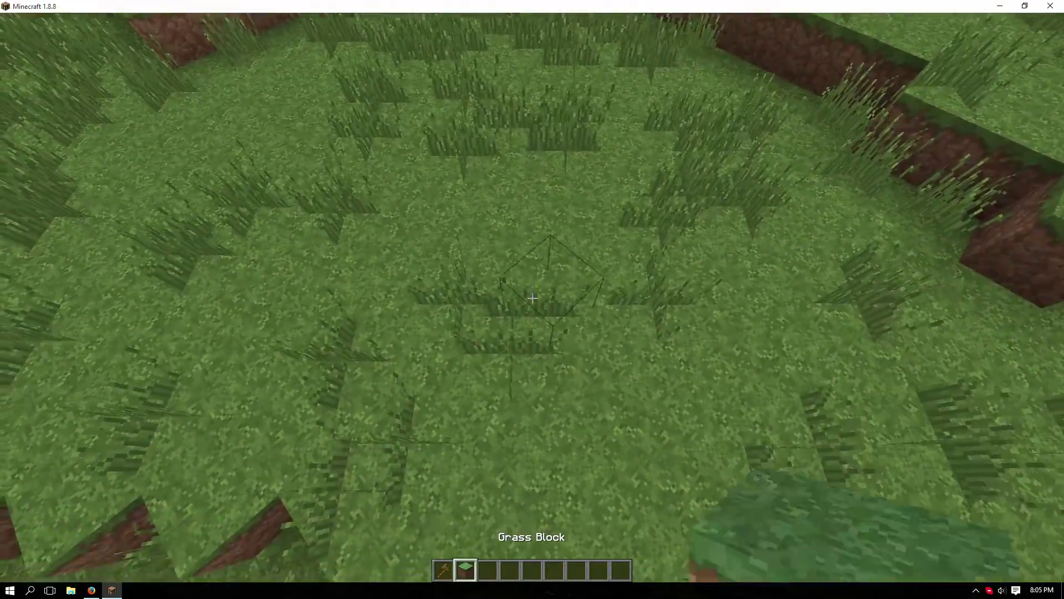
pyautogui.rightClick(532, 298)
pyautogui.press('space')
pyautogui.rightClick(532, 299)
pyautogui.rightClick(532, 298)
pyautogui.rightClick(532, 298)
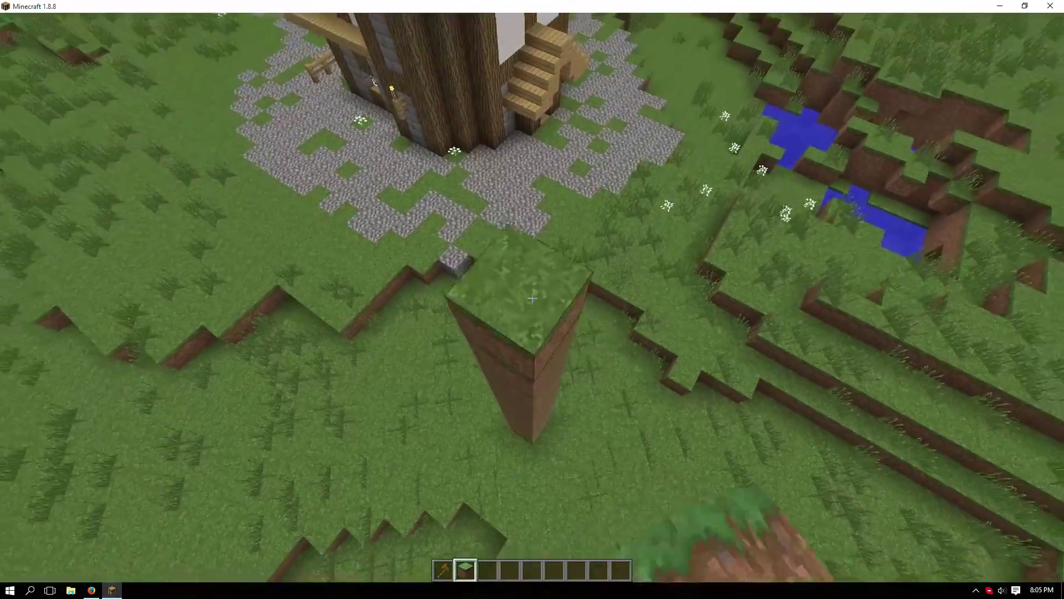
pyautogui.press('space')
pyautogui.rightClick(532, 299)
pyautogui.rightClick(532, 298)
pyautogui.rightClick(532, 299)
pyautogui.rightClick(532, 298)
pyautogui.rightClick(532, 298)
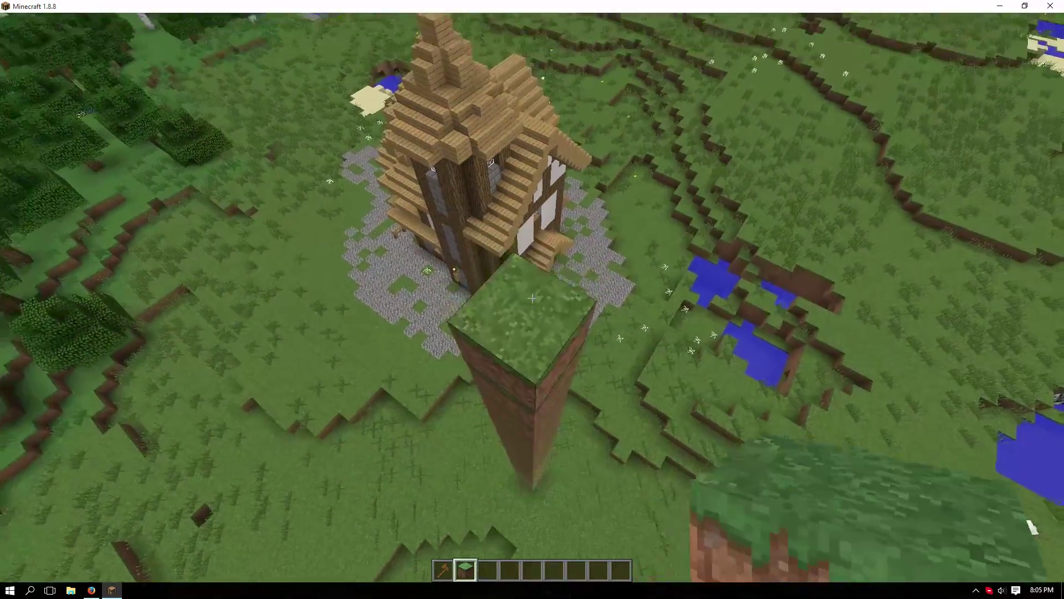
pyautogui.press('1')
pyautogui.rightClick(533, 299)
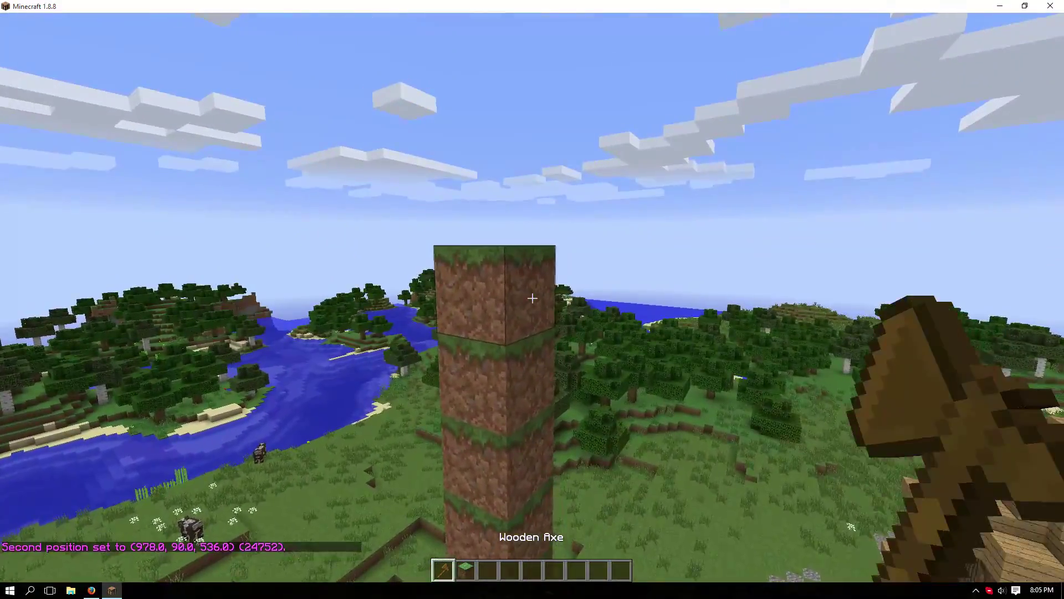
# Enter /region create house in the chat.
pyautogui.write('t')
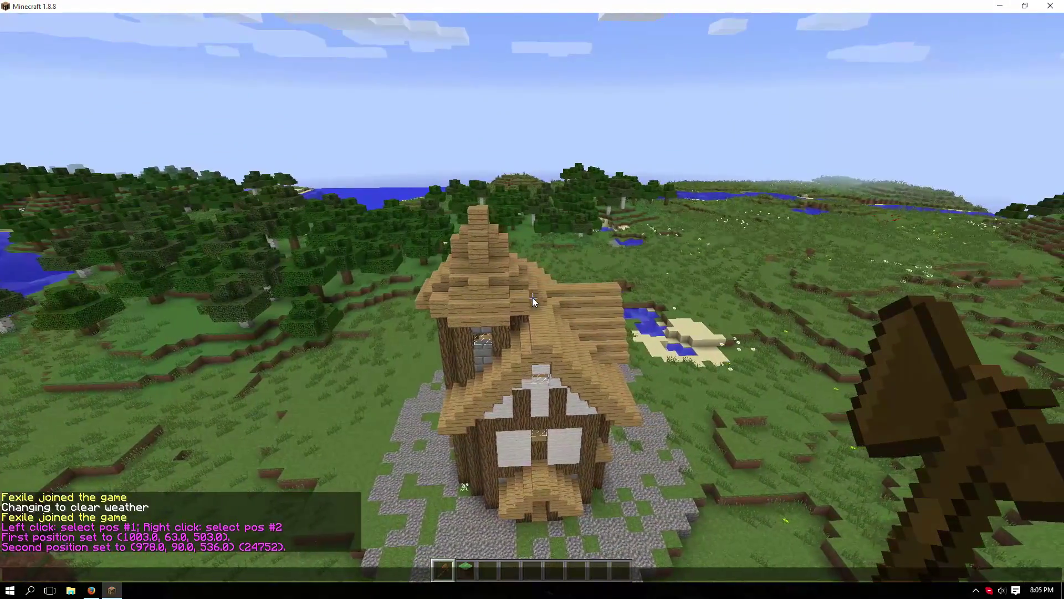
pyautogui.write('/region create')
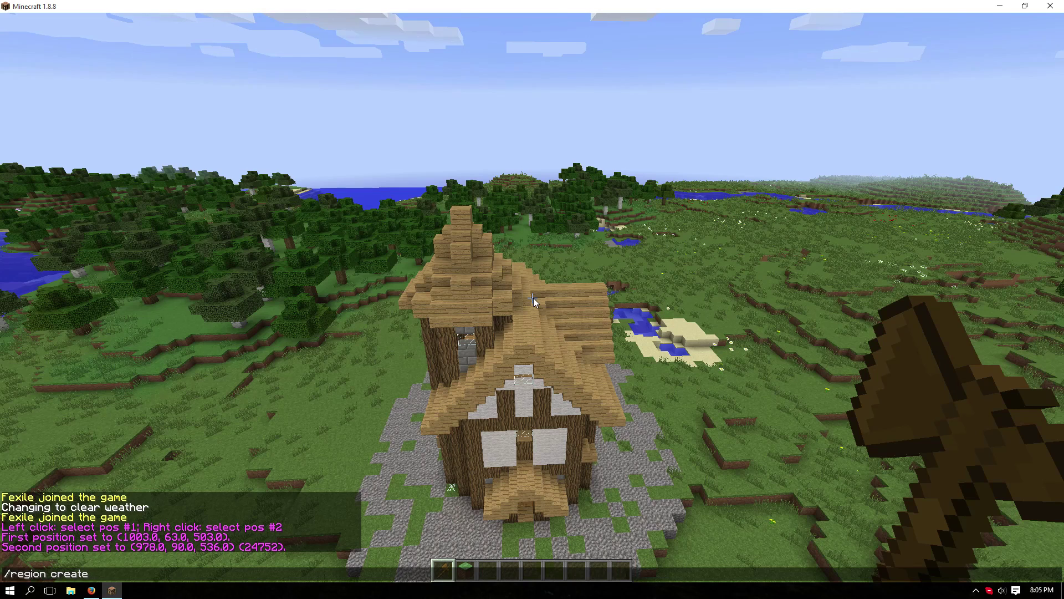
pyautogui.write(' house')
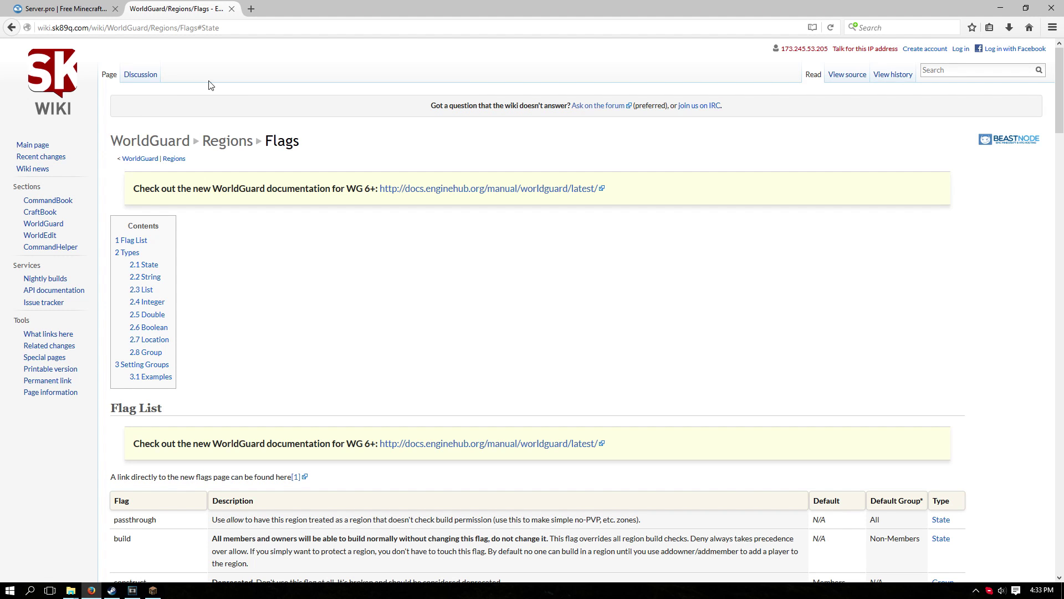
# Scroll to the tnt flag in the WorldGuard flags table and highlight its row, default Allowed.
pyautogui.scroll(-10, 499, 313)
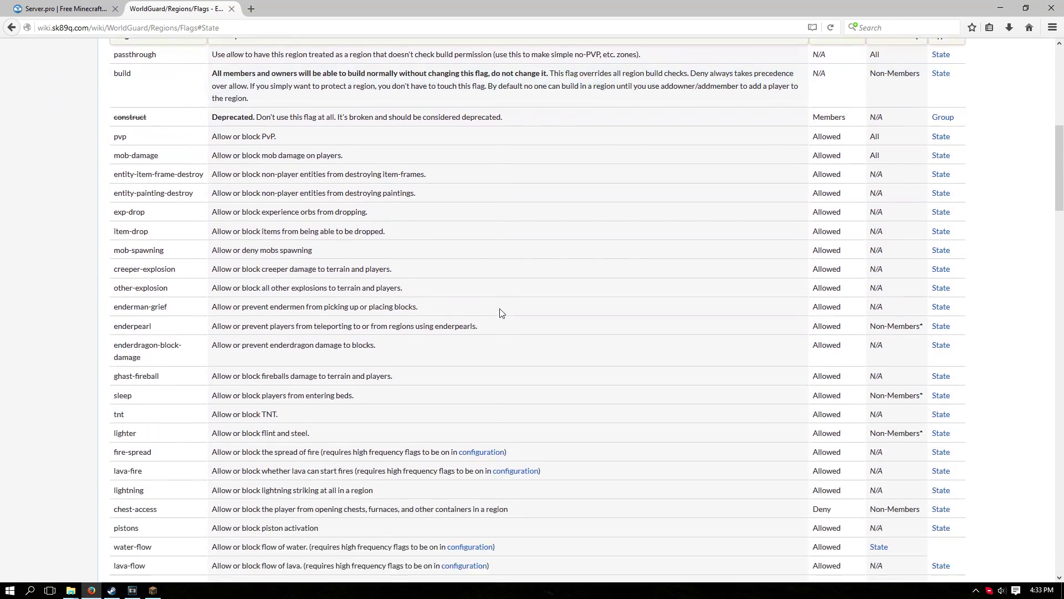
pyautogui.scroll(-8, 501, 310)
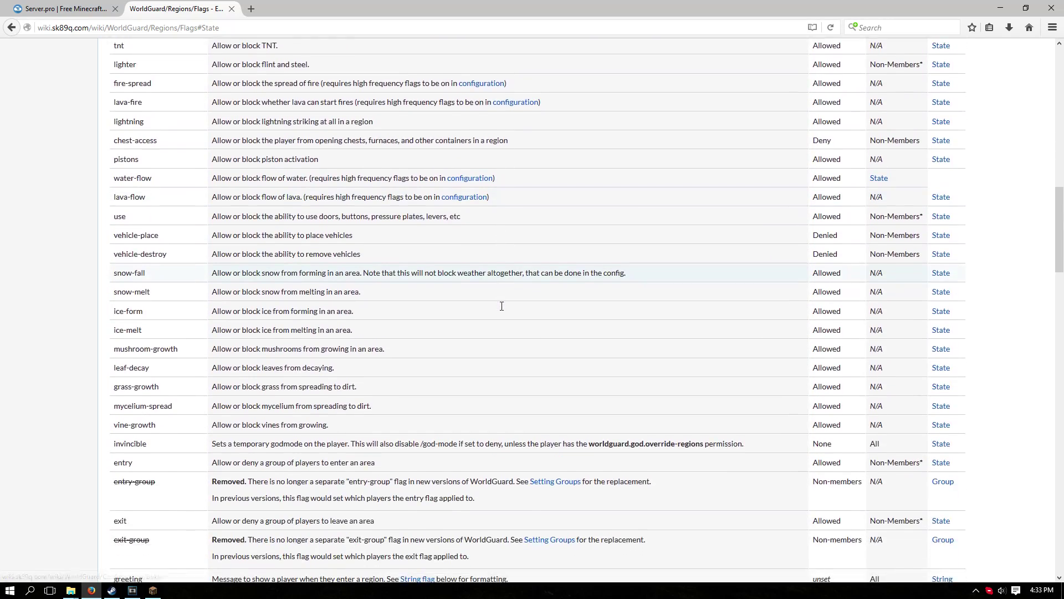
pyautogui.scroll(-11, 502, 306)
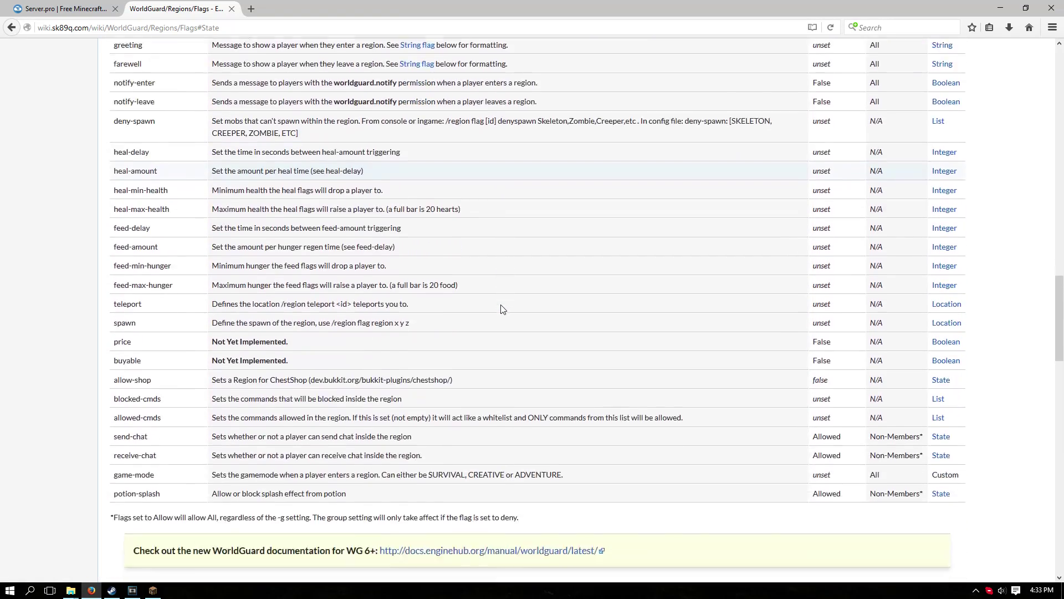
pyautogui.scroll(10, 483, 313)
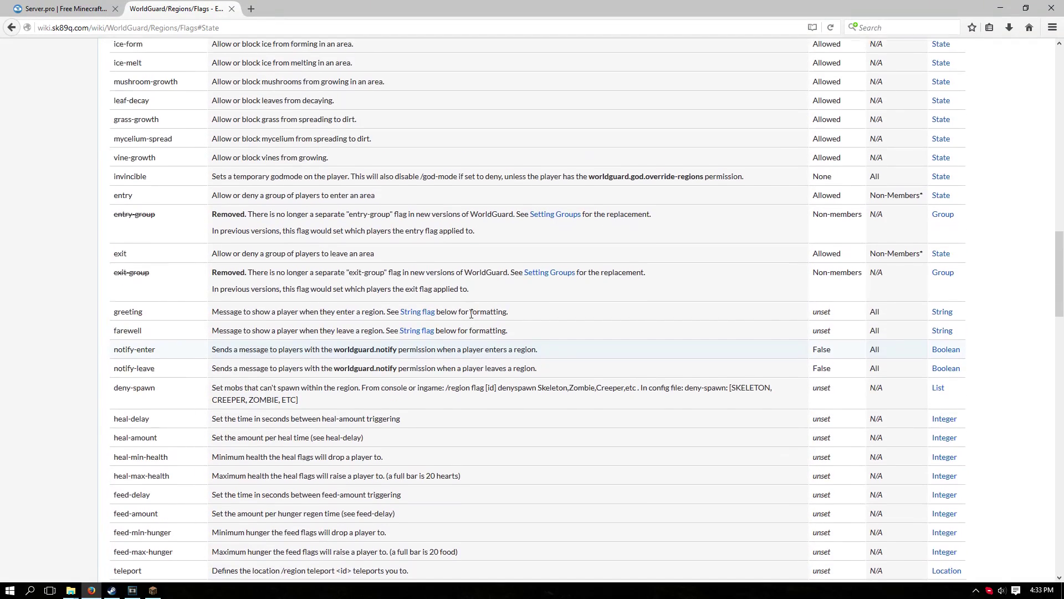
pyautogui.scroll(3, 471, 317)
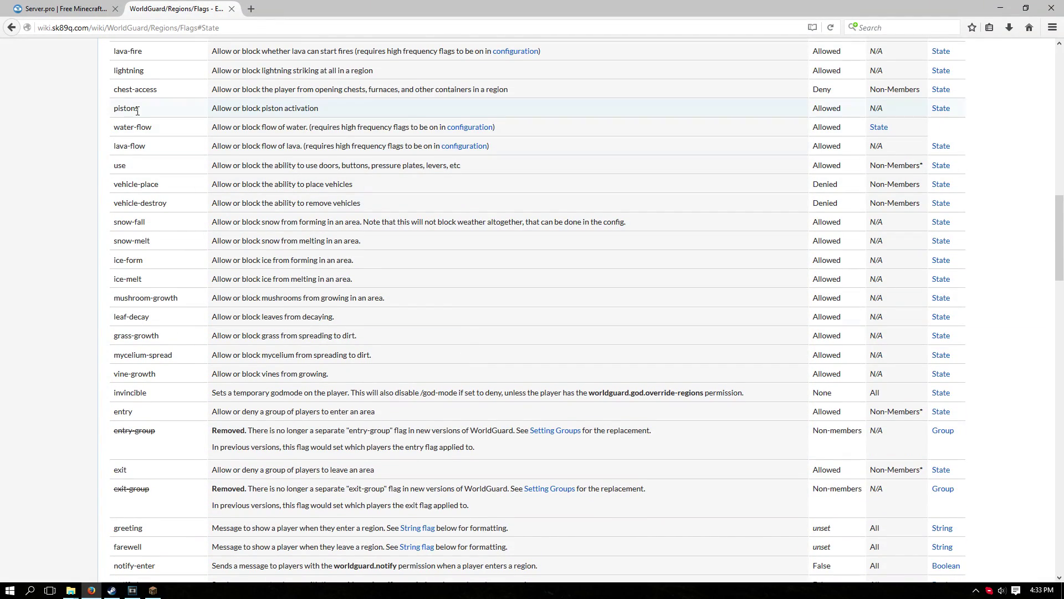
pyautogui.scroll(5, 137, 111)
pyautogui.moveTo(139, 255); pyautogui.dragTo(420, 259)
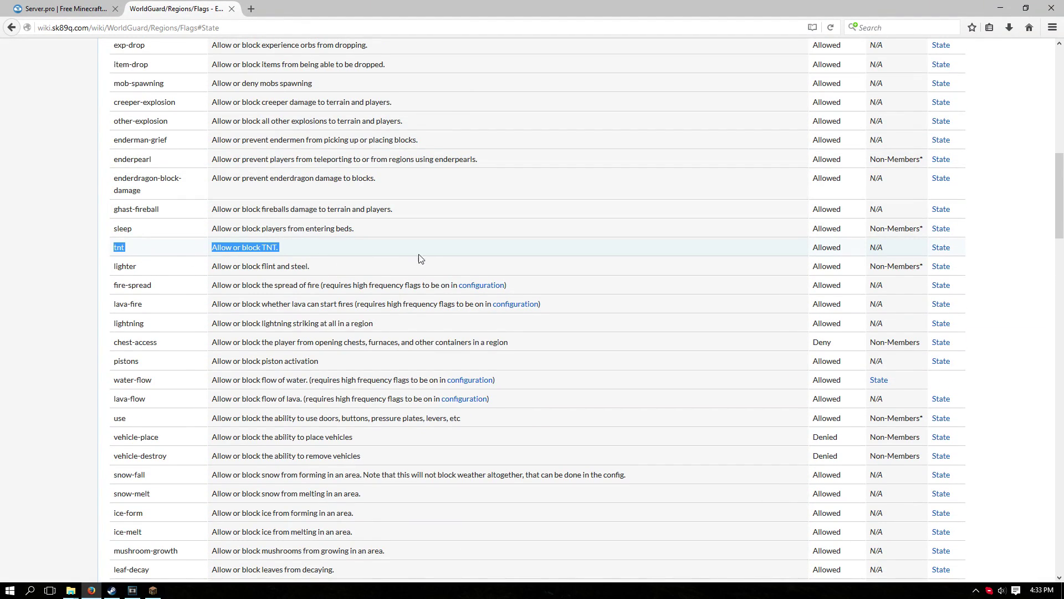
pyautogui.moveTo(648, 261); pyautogui.dragTo(889, 253)
# Resume Minecraft and run /region flag house tnt deny.
pyautogui.click(153, 590)
pyautogui.click(614, 172)
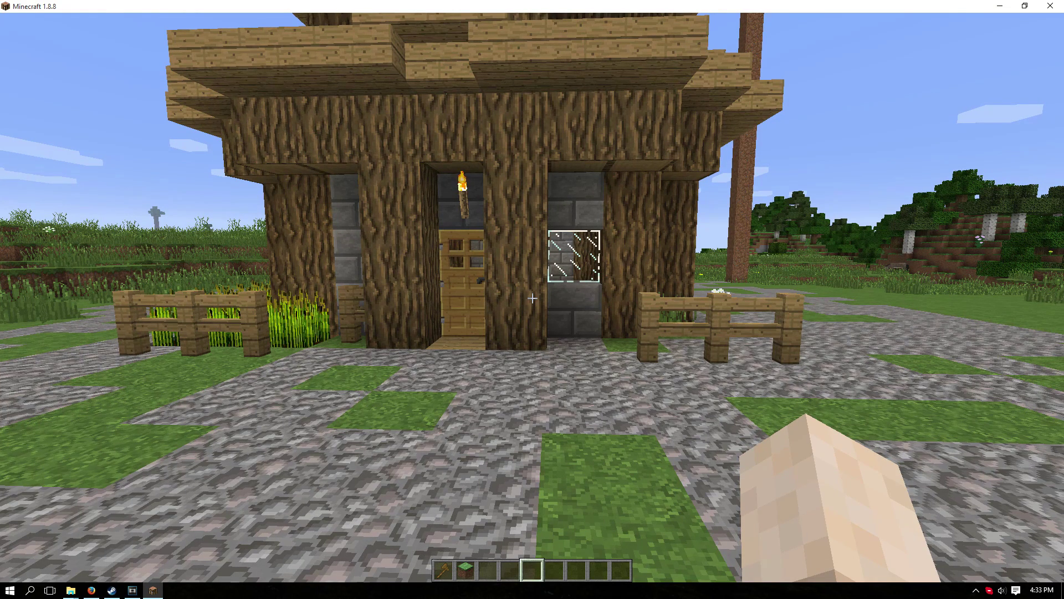
pyautogui.press('/')
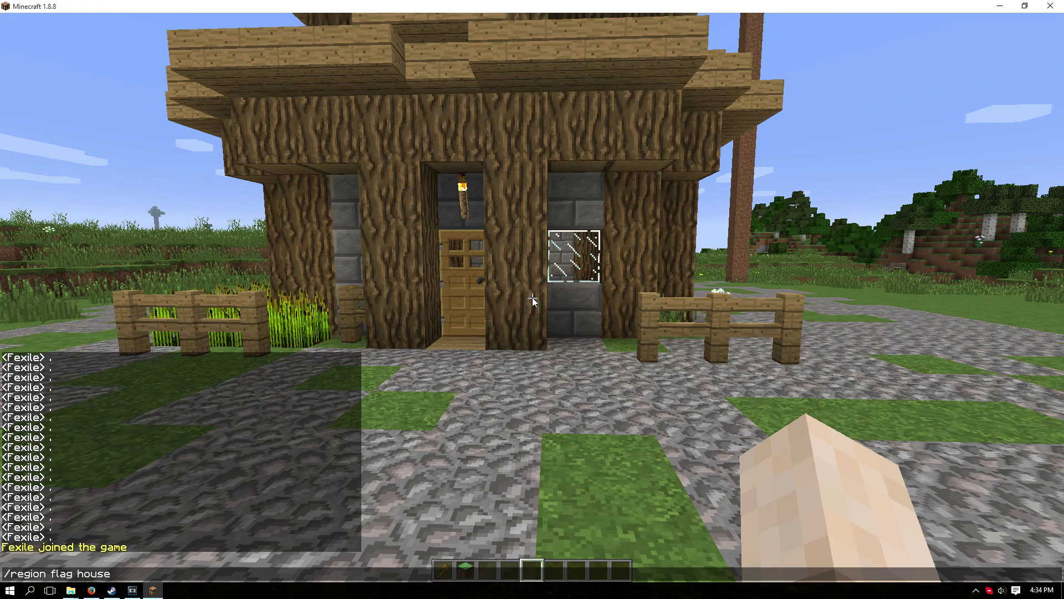
pyautogui.write('region flag house tnt deny')
pyautogui.press('Return')
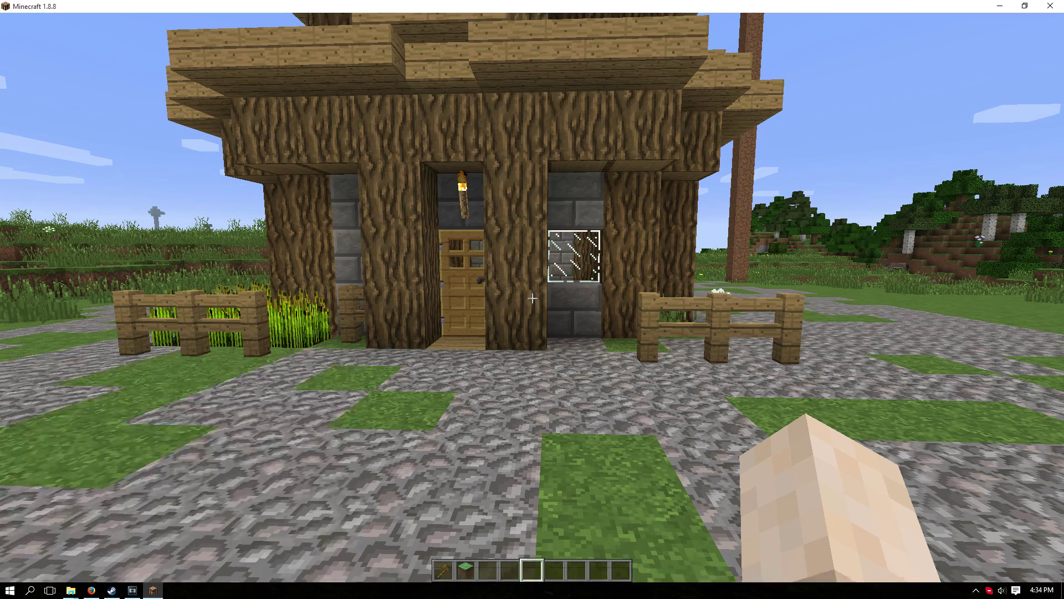
# Check the chat history, then return to the wiki flags table to read the pistons row.
pyautogui.press('s')
pyautogui.press('w')
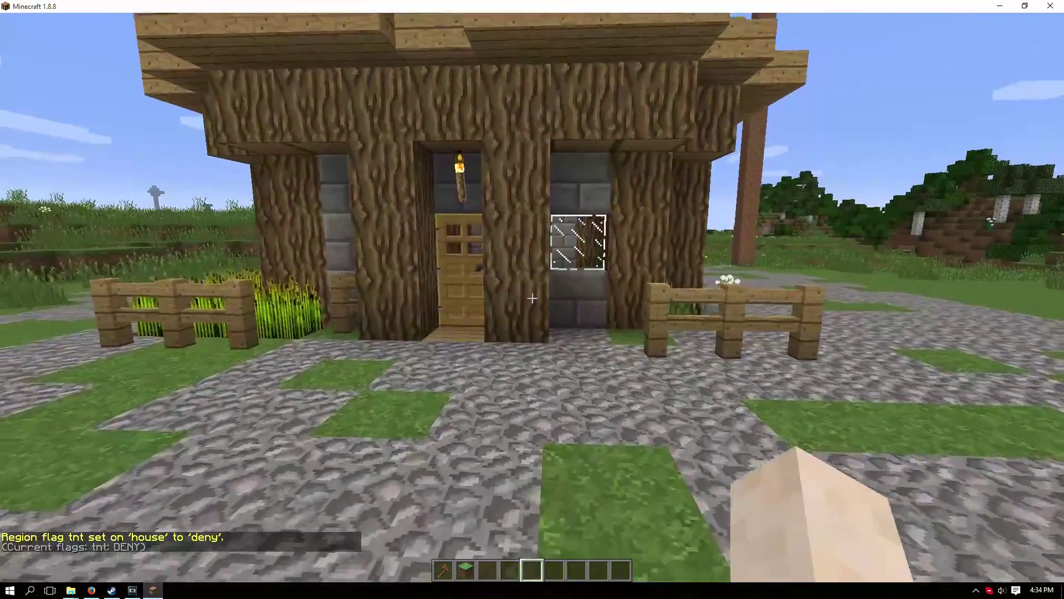
pyautogui.press('e')
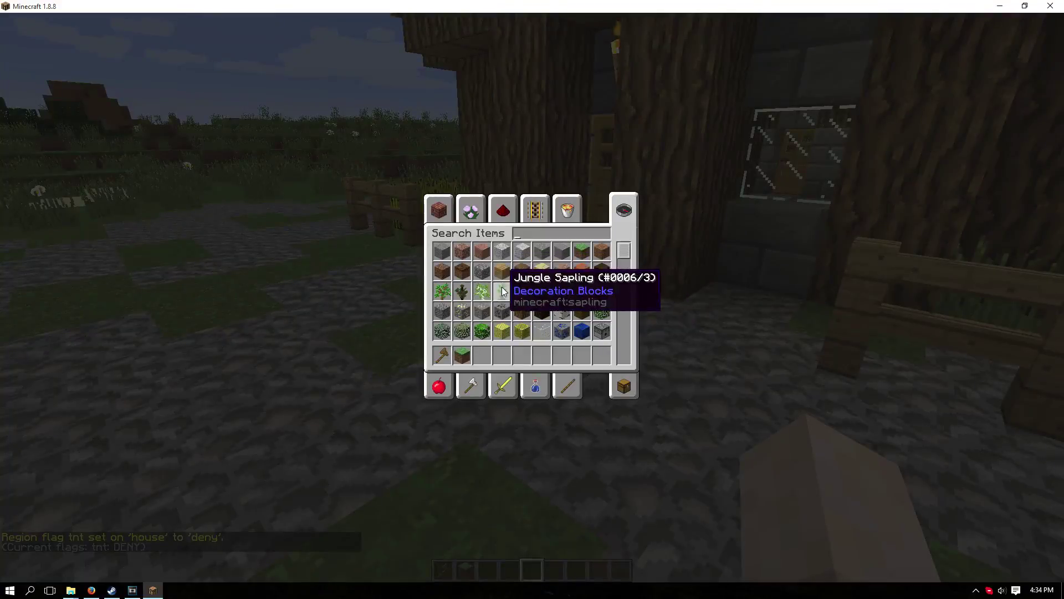
pyautogui.press('e')
pyautogui.press('t')
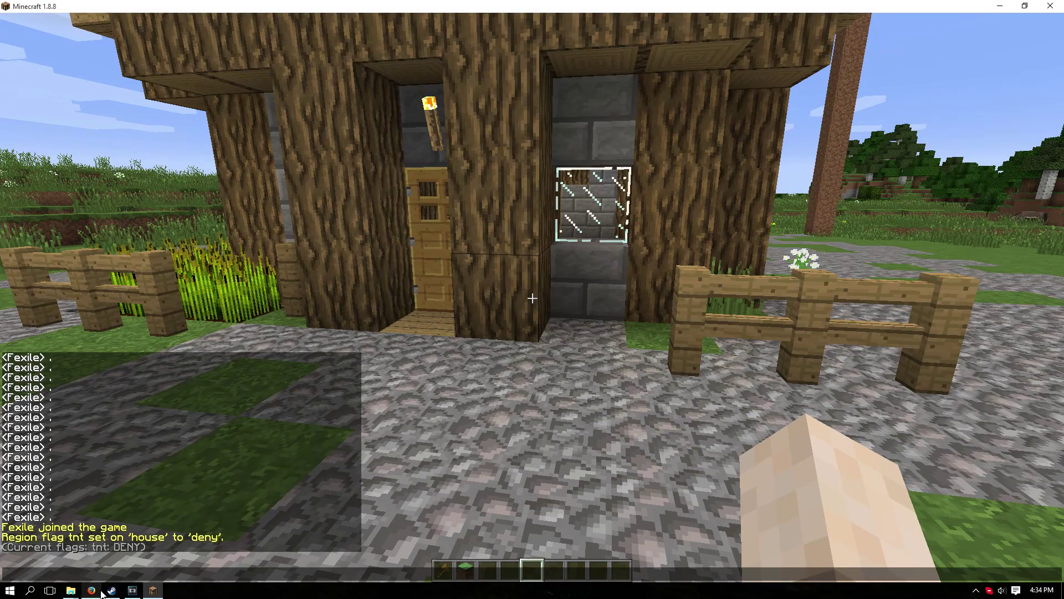
pyautogui.click(100, 592)
pyautogui.click(107, 337)
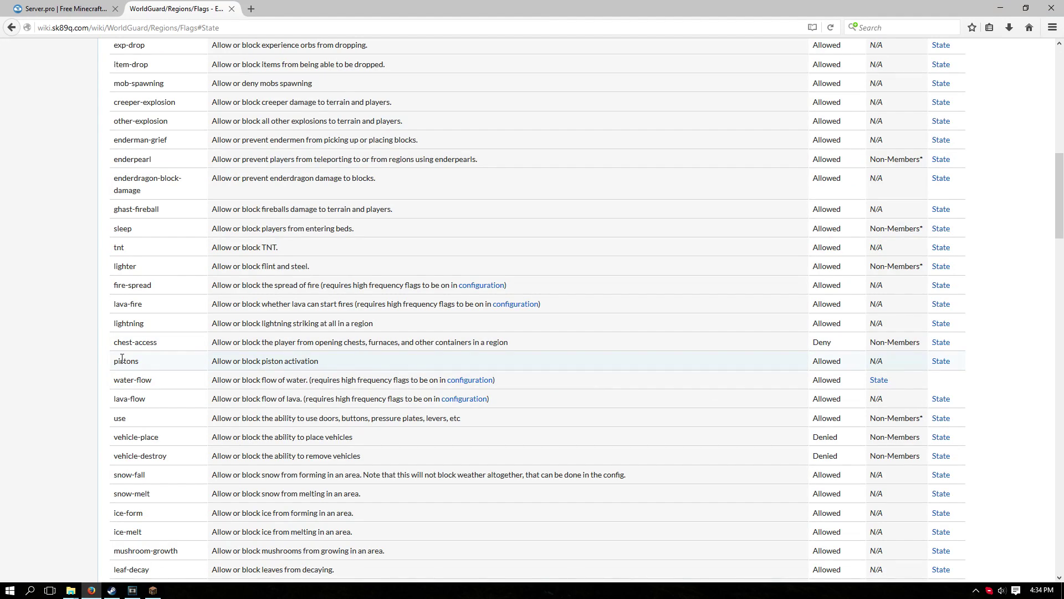
# Recall the last command and run /region flag house pistons deny.
pyautogui.click(153, 590)
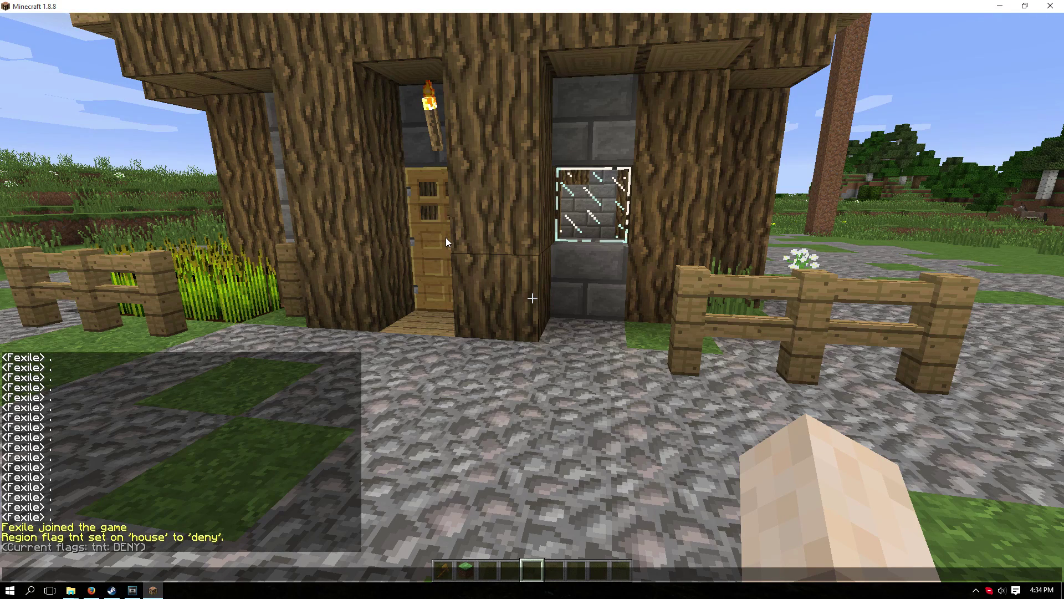
pyautogui.press('Up')
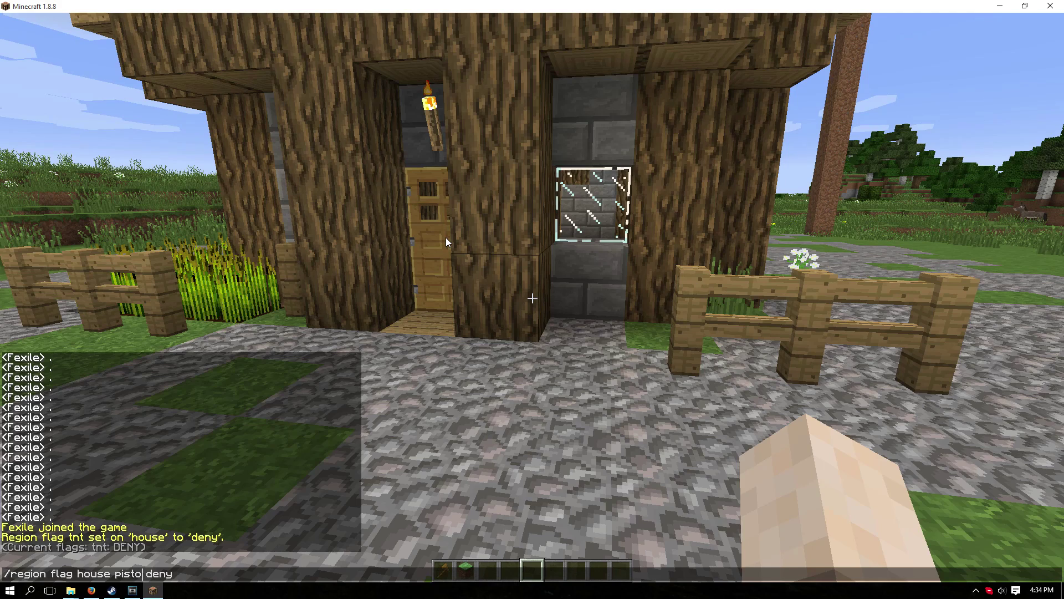
pyautogui.press('Return')
# Search 'pist' in the creative inventory and add a piston and a Block of Redstone to the hotbar.
pyautogui.write('e')
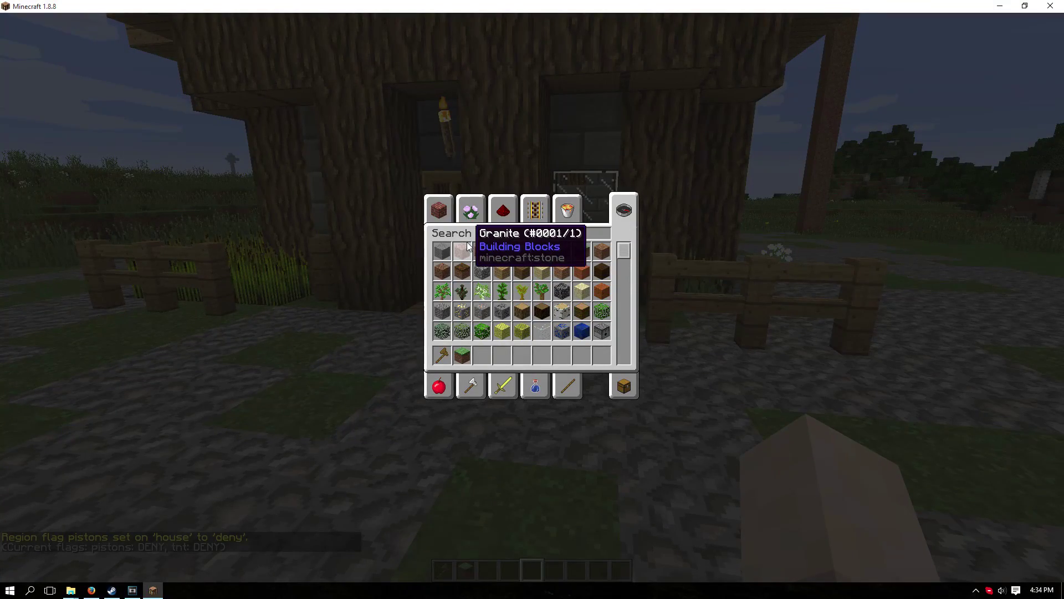
pyautogui.write('pist')
pyautogui.click(465, 250)
pyautogui.click(482, 355)
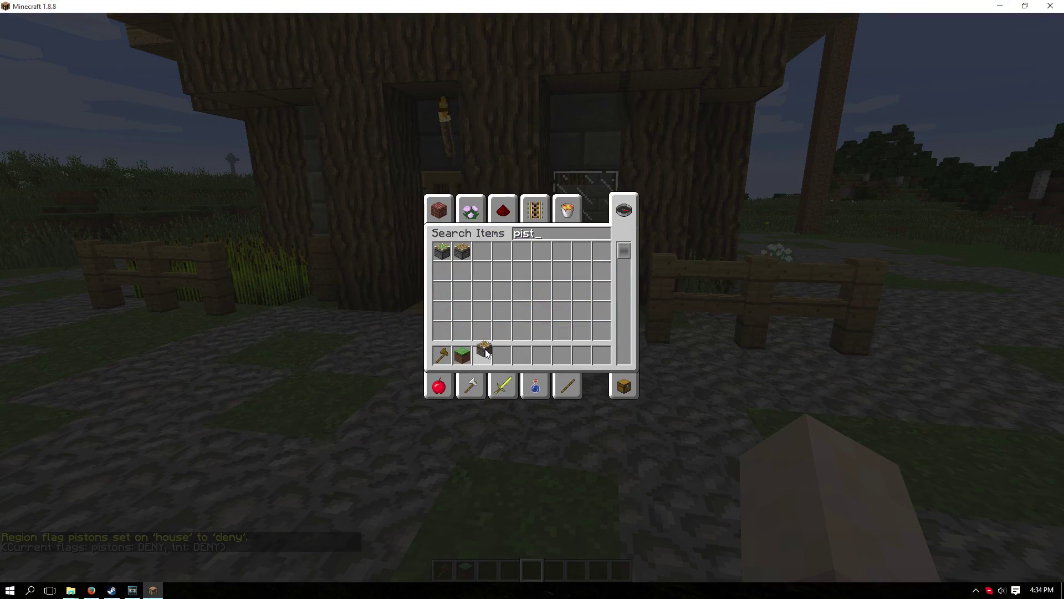
pyautogui.click(505, 217)
pyautogui.click(442, 290)
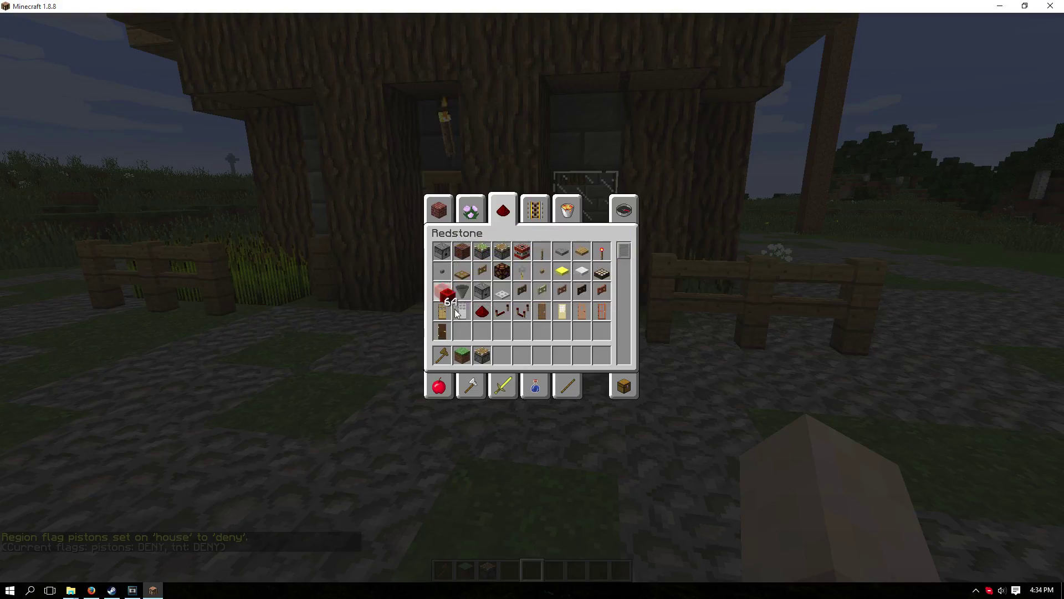
pyautogui.click(502, 355)
# Place the piston beside the house and try redstone blocks next to it.
pyautogui.press('e')
pyautogui.press('3')
pyautogui.rightClick(533, 299)
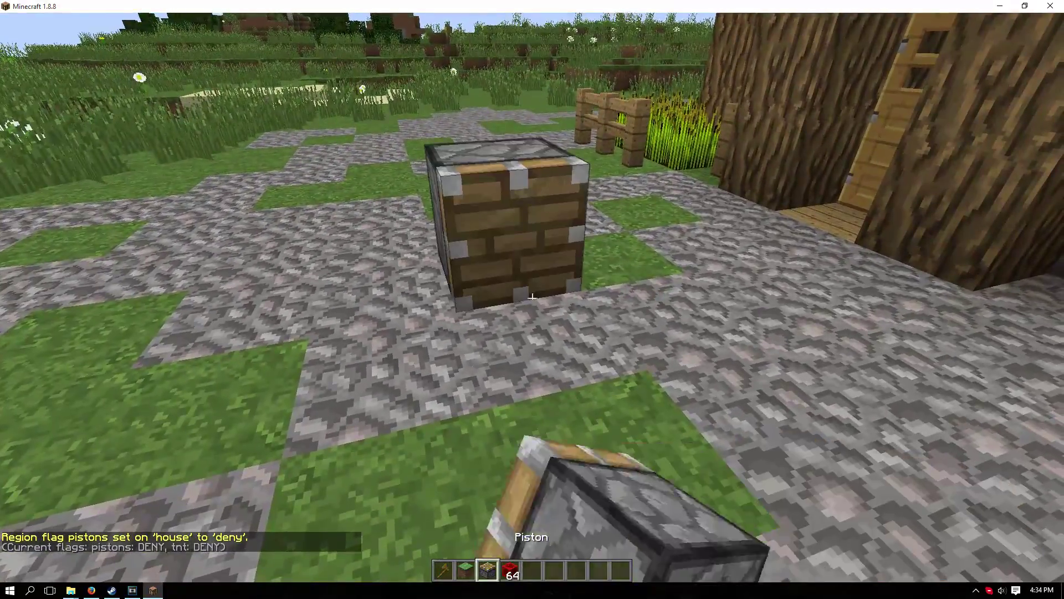
pyautogui.press('4')
pyautogui.rightClick(532, 298)
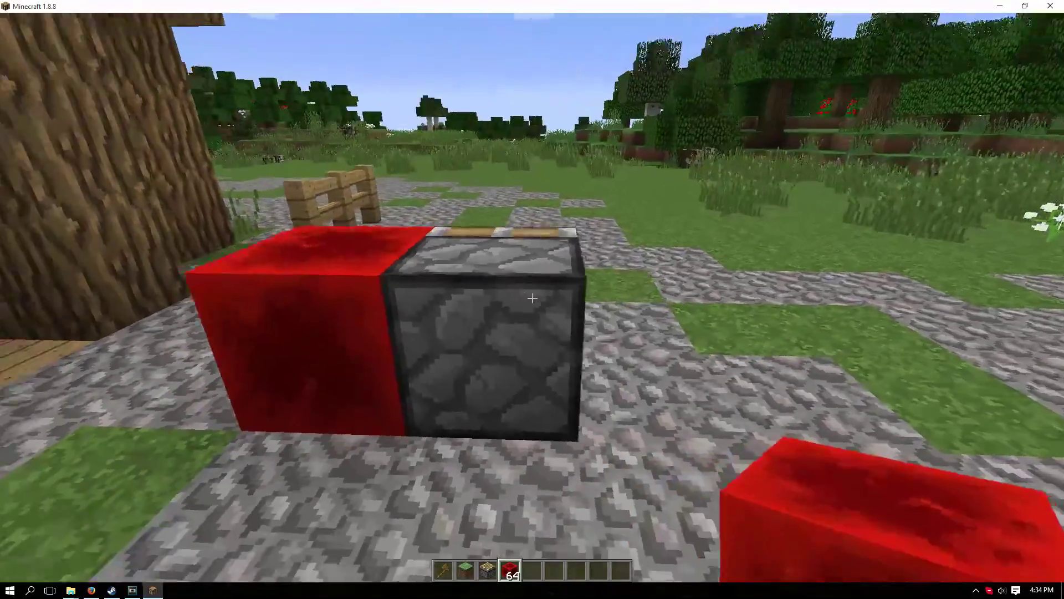
pyautogui.rightClick(532, 298)
pyautogui.click(532, 298)
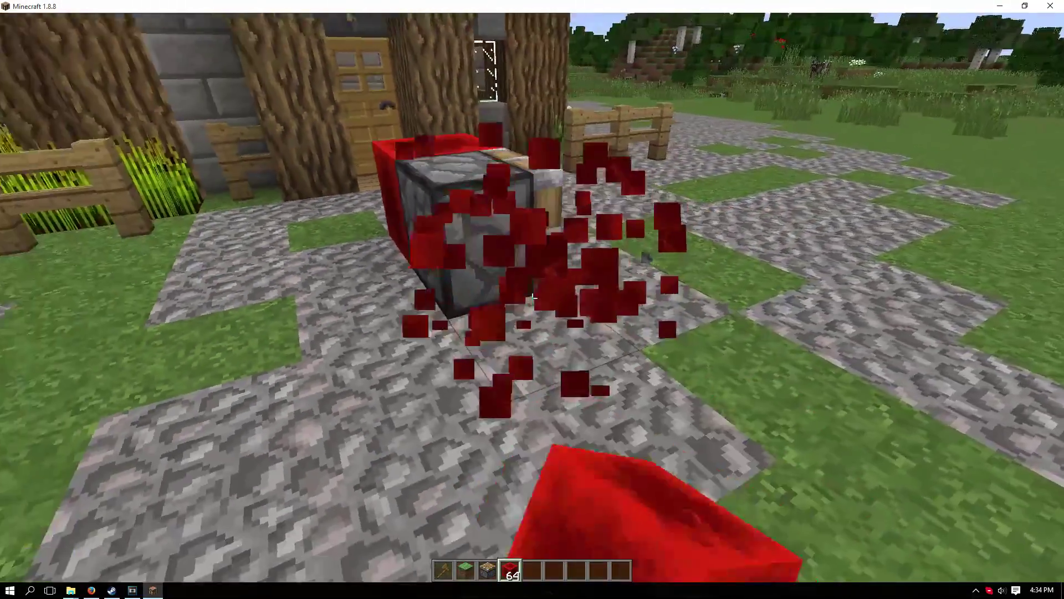
# Change the pistons flag to allow, then place a redstone block to extend the piston.
pyautogui.press('t')
pyautogui.press('Up')
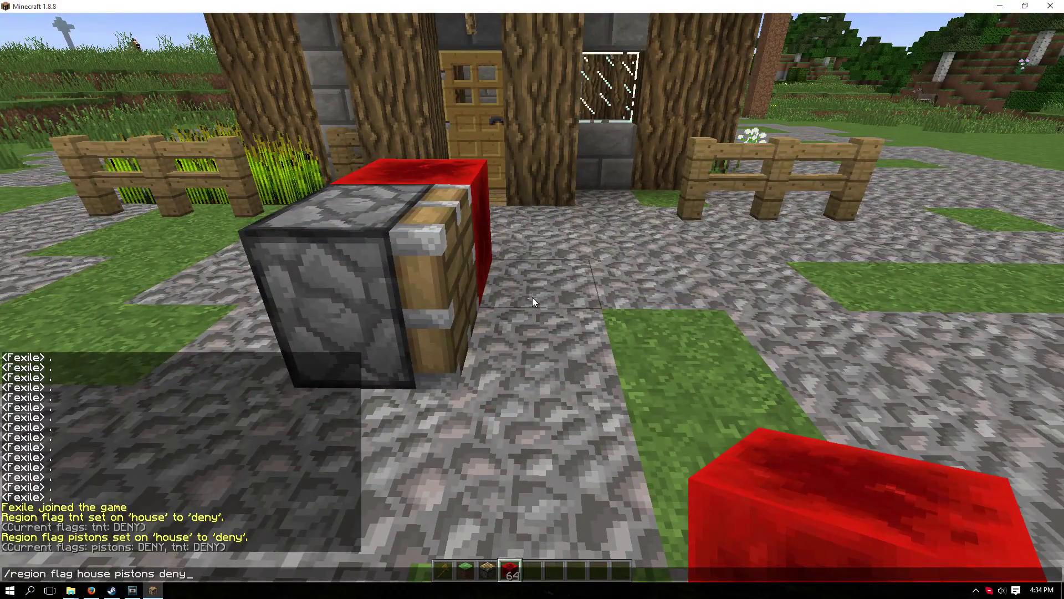
pyautogui.write('allow')
pyautogui.press('Return')
pyautogui.click(532, 299)
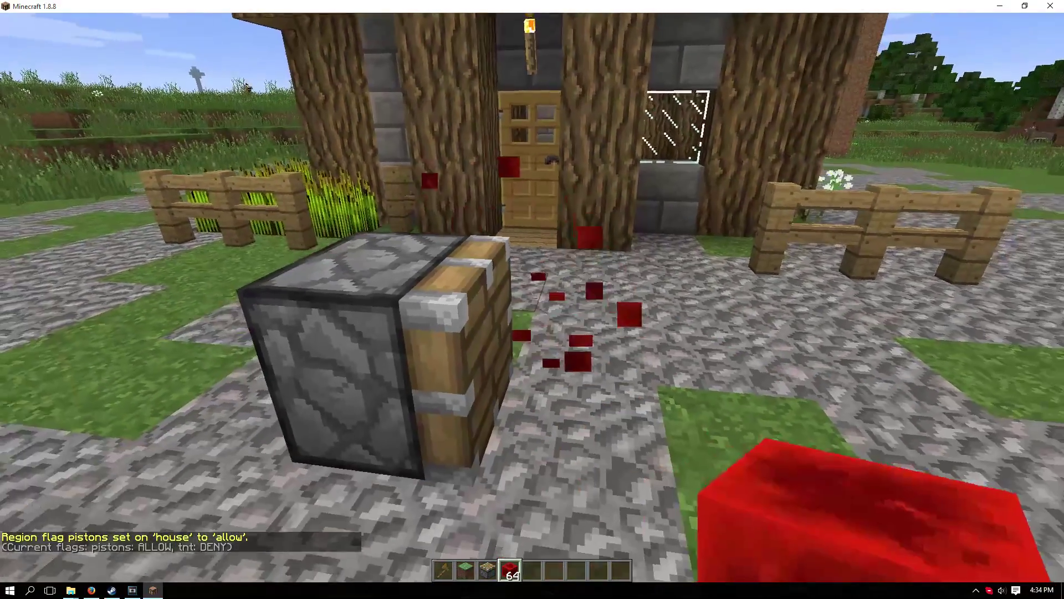
pyautogui.rightClick(532, 300)
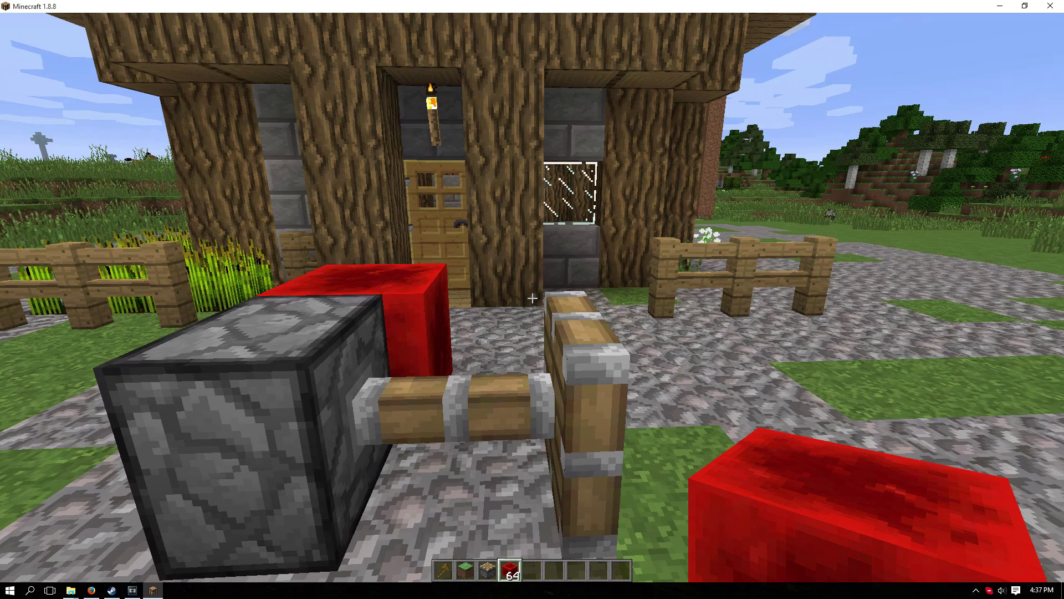
# De-op your own player with /deop, then confirm breaking the piston is refused.
pyautogui.press('/')
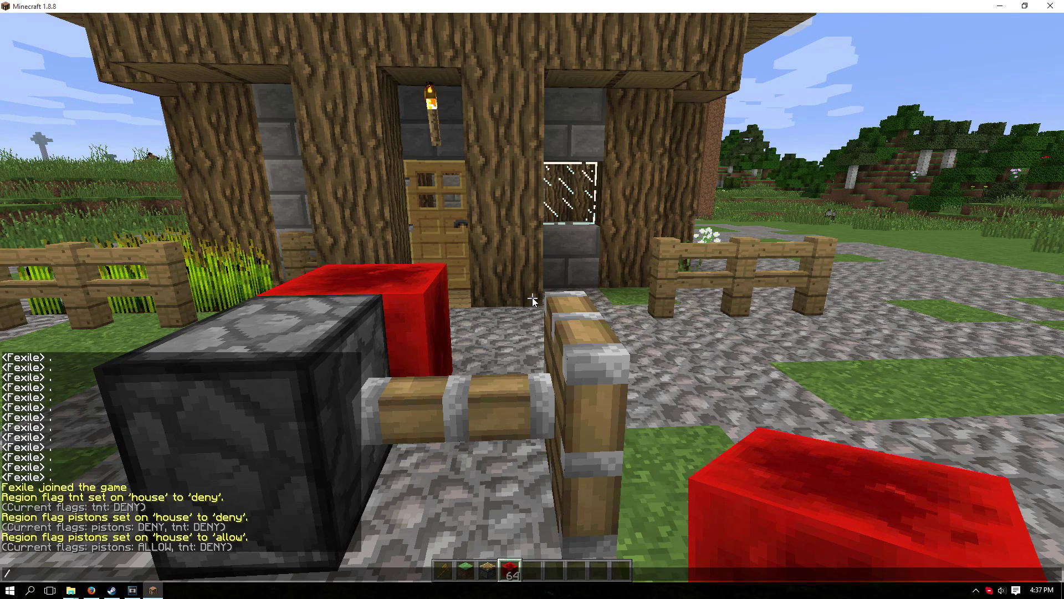
pyautogui.write('deop Fexile')
pyautogui.press('Return')
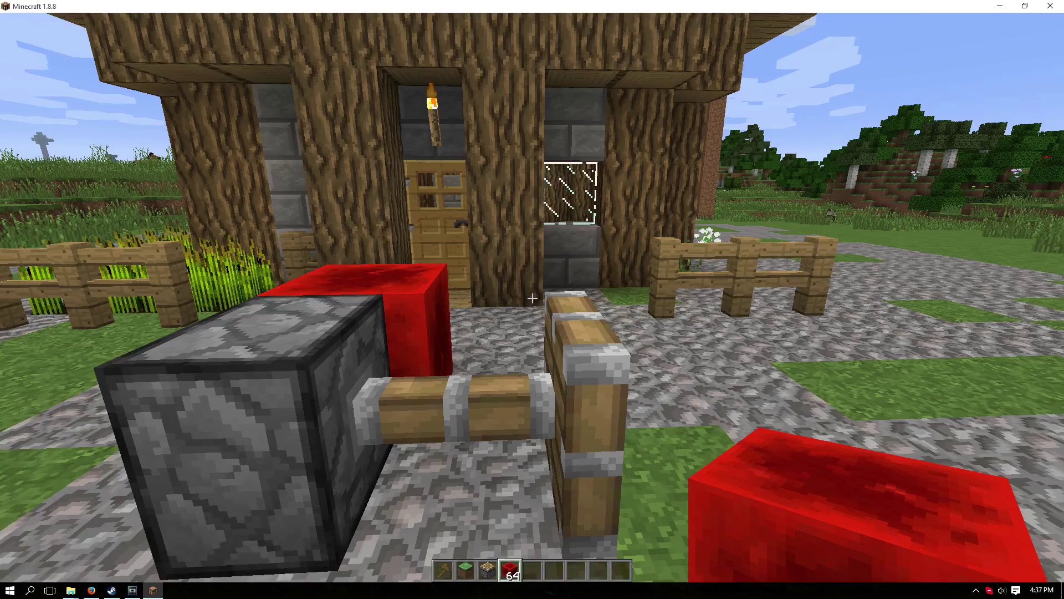
pyautogui.click(532, 299)
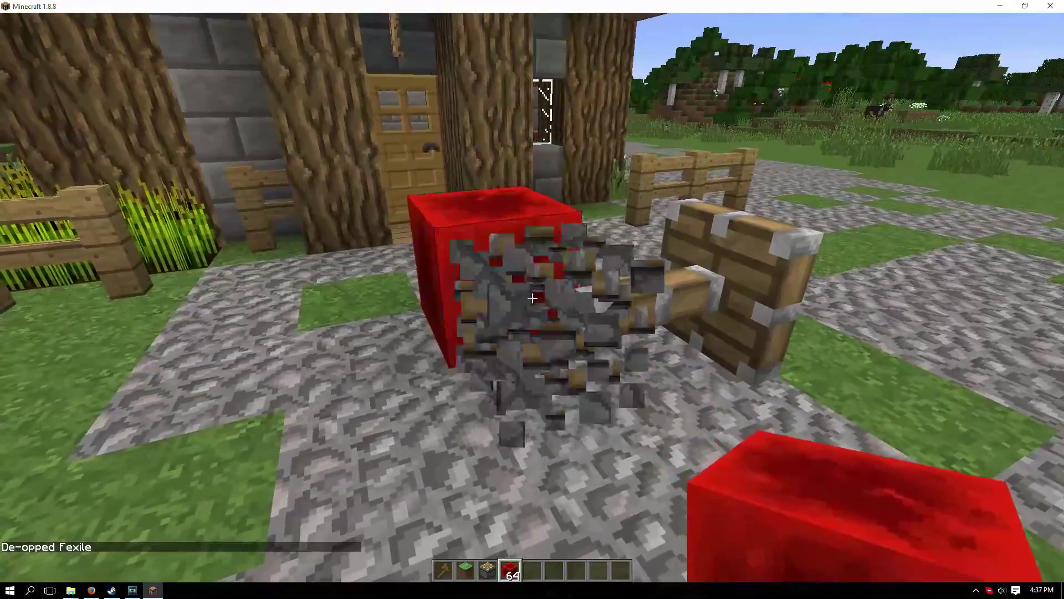
# As the non-op player, try breaking house blocks and using the door, triggering both refusal messages.
pyautogui.click(532, 299)
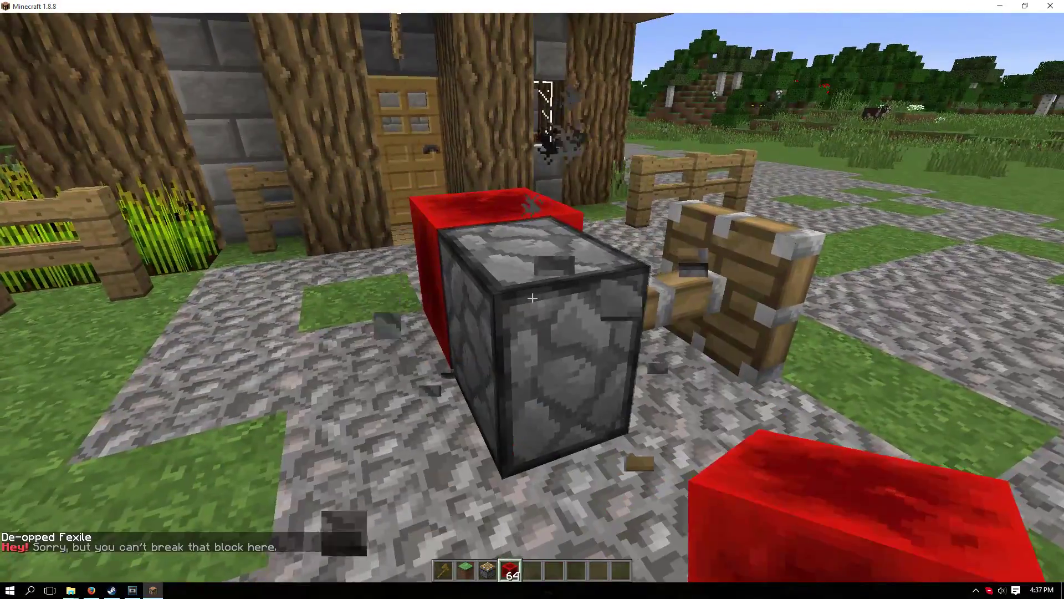
pyautogui.click(532, 299)
pyautogui.press('w')
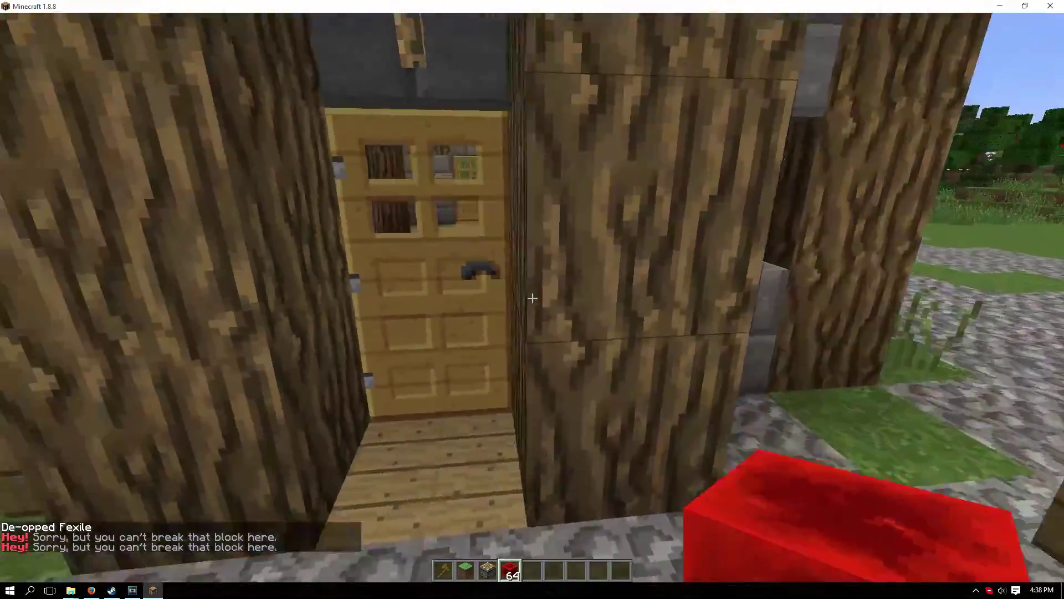
pyautogui.scroll(-1, 533, 298)
pyautogui.rightClick(532, 298)
pyautogui.rightClick(532, 298)
pyautogui.click(532, 299)
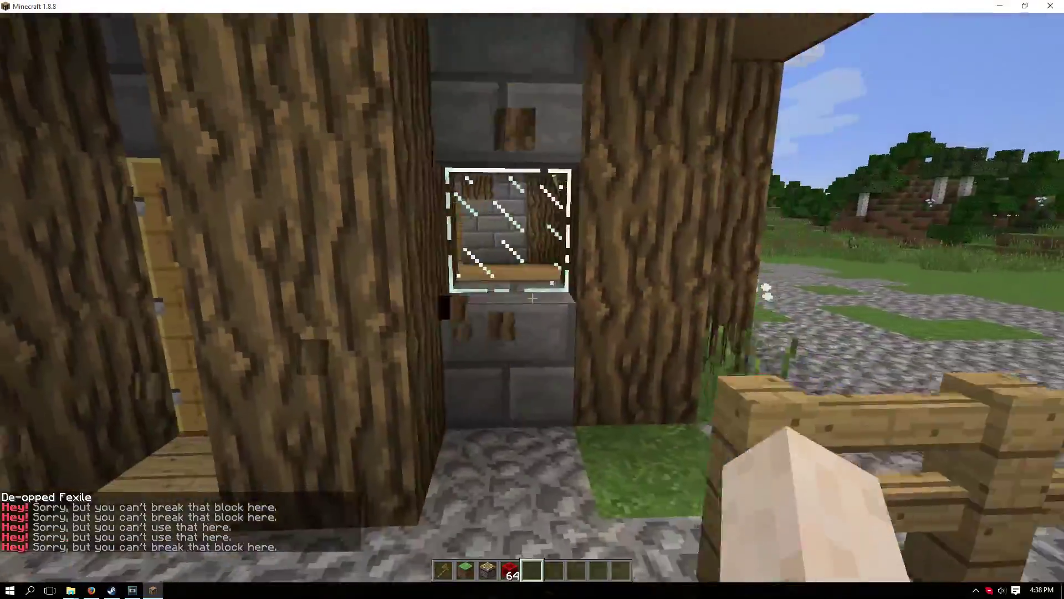
pyautogui.click(532, 299)
# Walk around the house wall to the front door and confirm it won't open.
pyautogui.press('w')
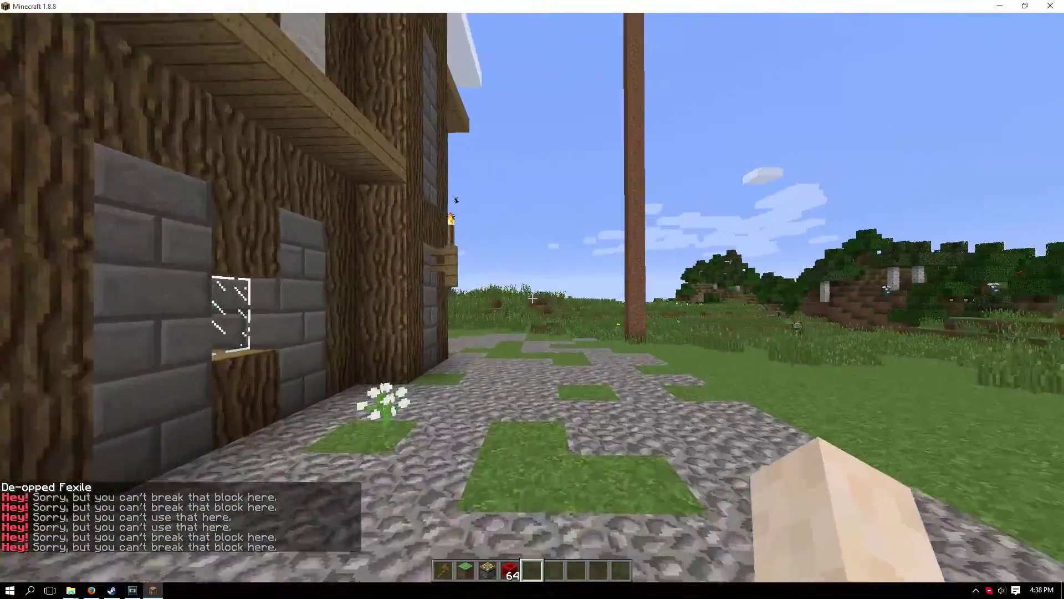
pyautogui.press('w')
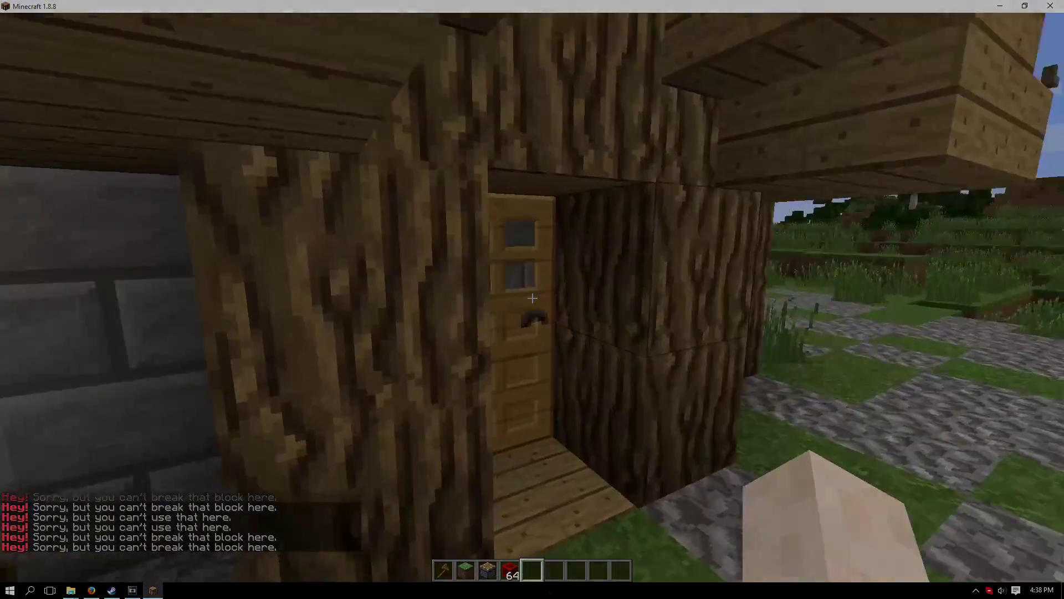
pyautogui.rightClick(532, 298)
pyautogui.rightClick(533, 298)
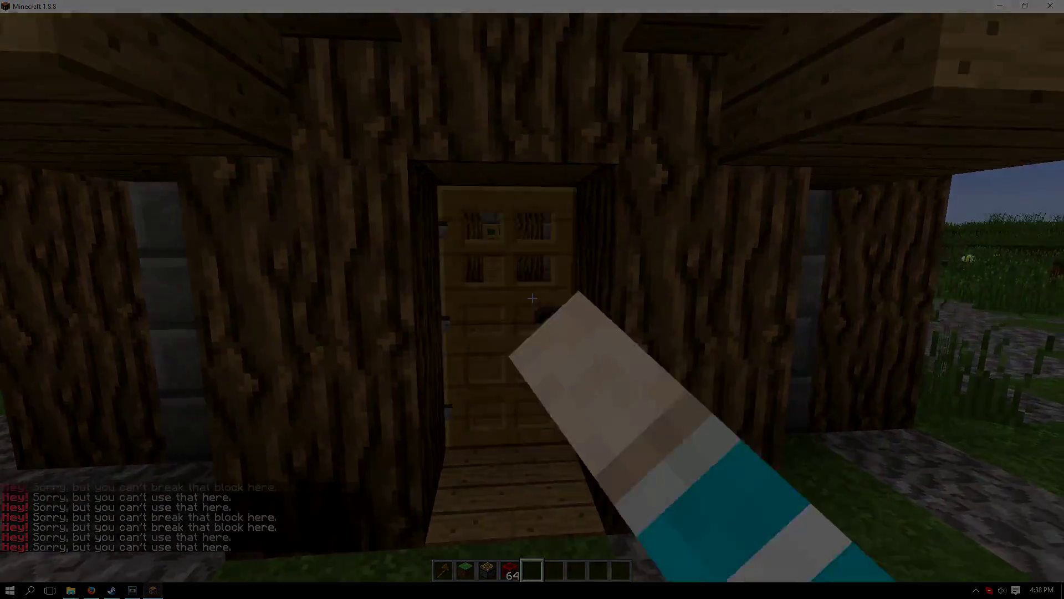